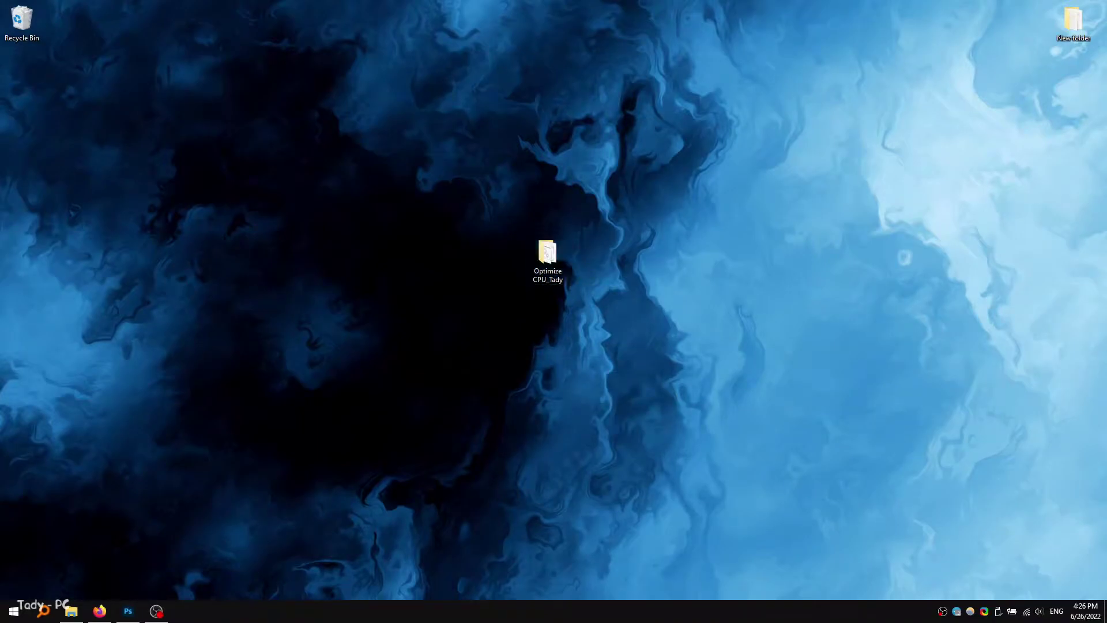
Open the Create a Restore point shortcut from the 1 Recovery point folder inside Optimize CPU_Tady.
{"action": "double_click", "coordinate": [548, 254]}
{"action": "left_click_drag", "start_coordinate": [547, 249], "coordinate": [651, 148]}
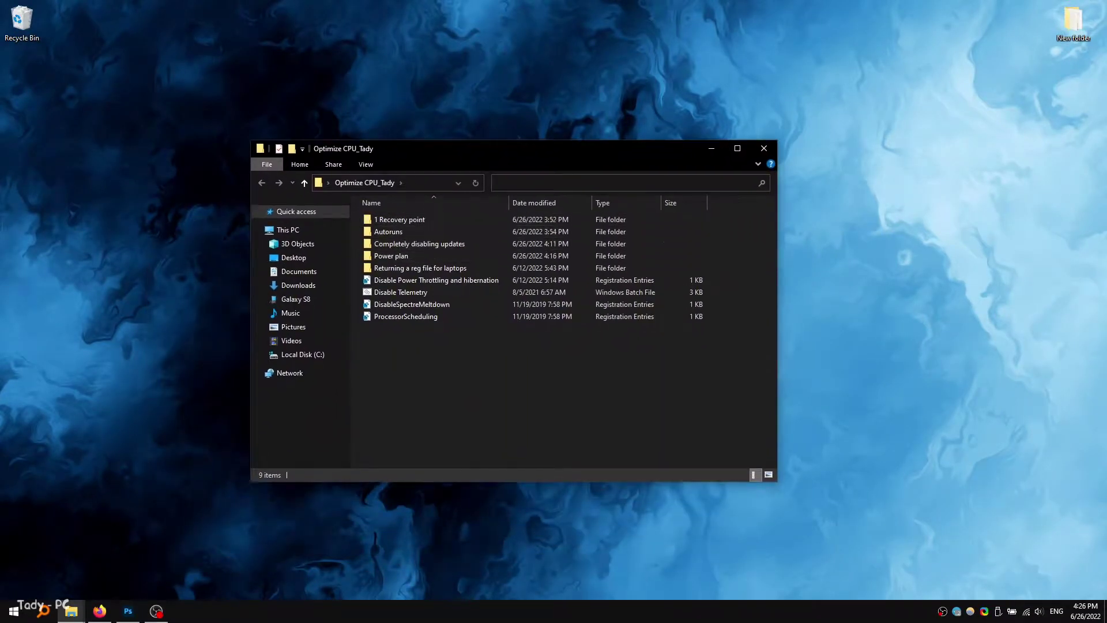
{"action": "left_click_drag", "start_coordinate": [397, 353], "coordinate": [724, 221]}
{"action": "left_click", "coordinate": [727, 228]}
{"action": "left_click", "coordinate": [411, 220]}
{"action": "double_click", "coordinate": [410, 220]}
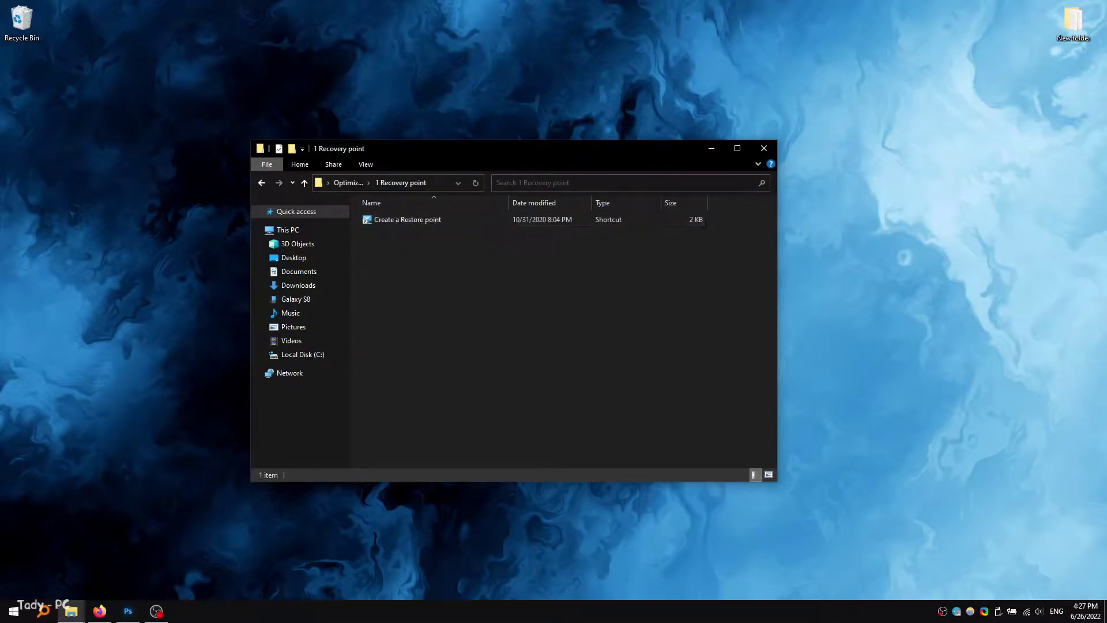
{"action": "key", "text": "Return"}
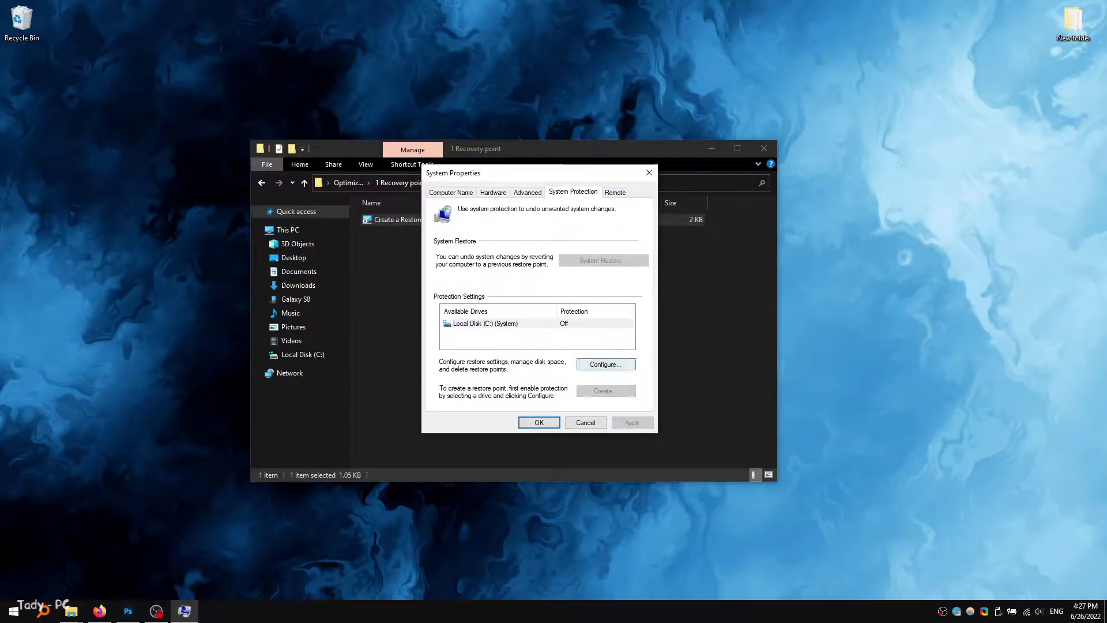
Turn on system protection for Local Disk (C:).
{"action": "left_click", "coordinate": [606, 364]}
{"action": "left_click", "coordinate": [478, 255]}
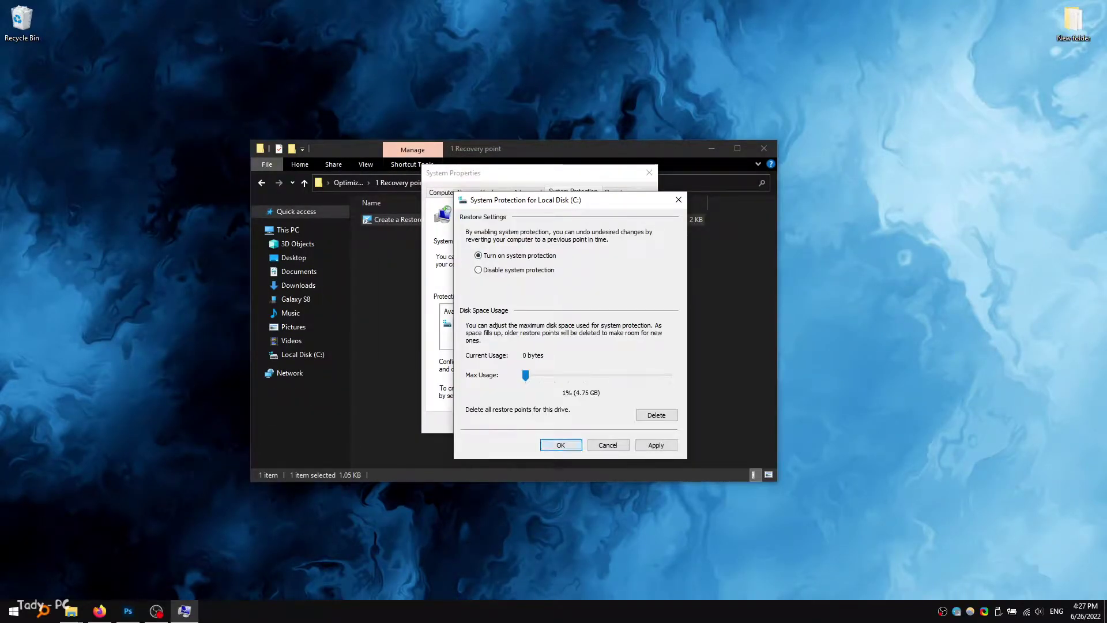
{"action": "left_click", "coordinate": [561, 445]}
Create a restore point with the description "1" and close System Properties.
{"action": "left_click", "coordinate": [606, 390]}
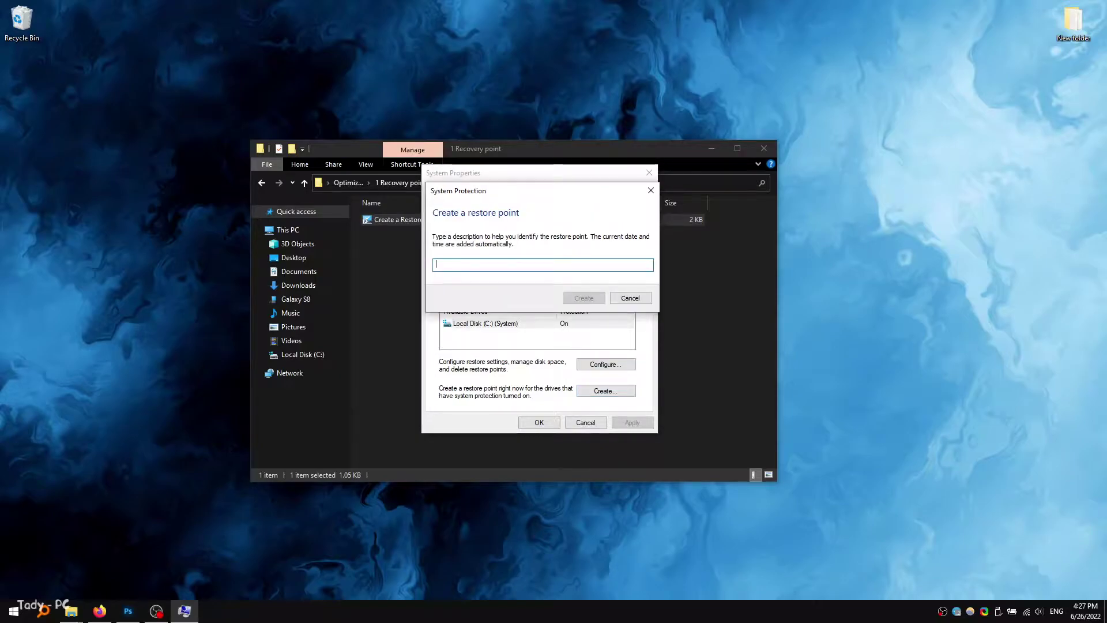
{"action": "type", "text": "1"}
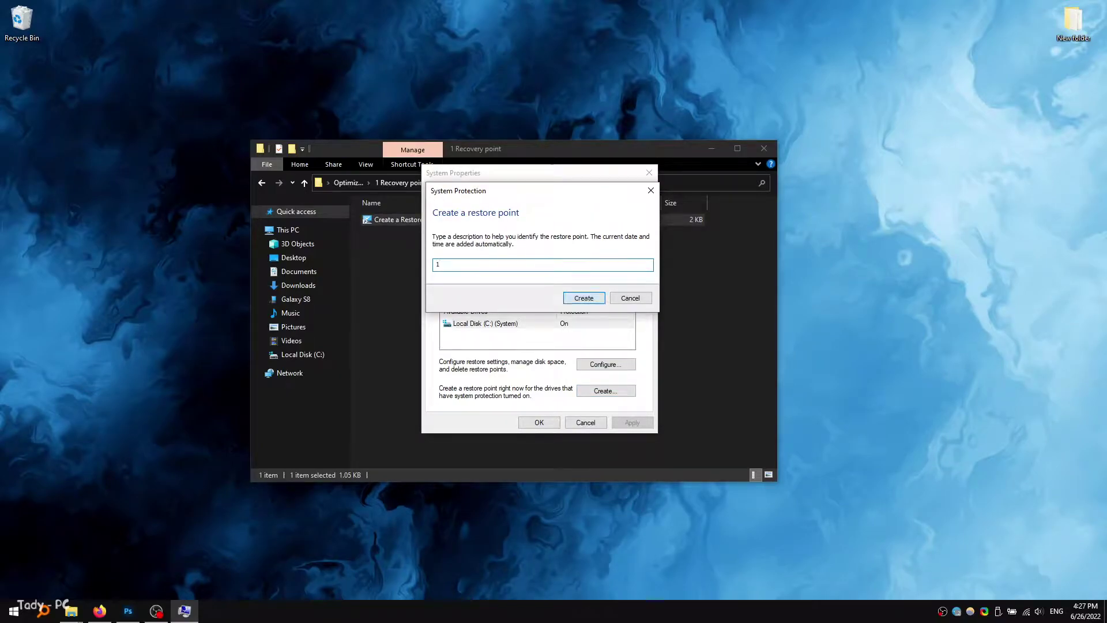
{"action": "left_click", "coordinate": [584, 298]}
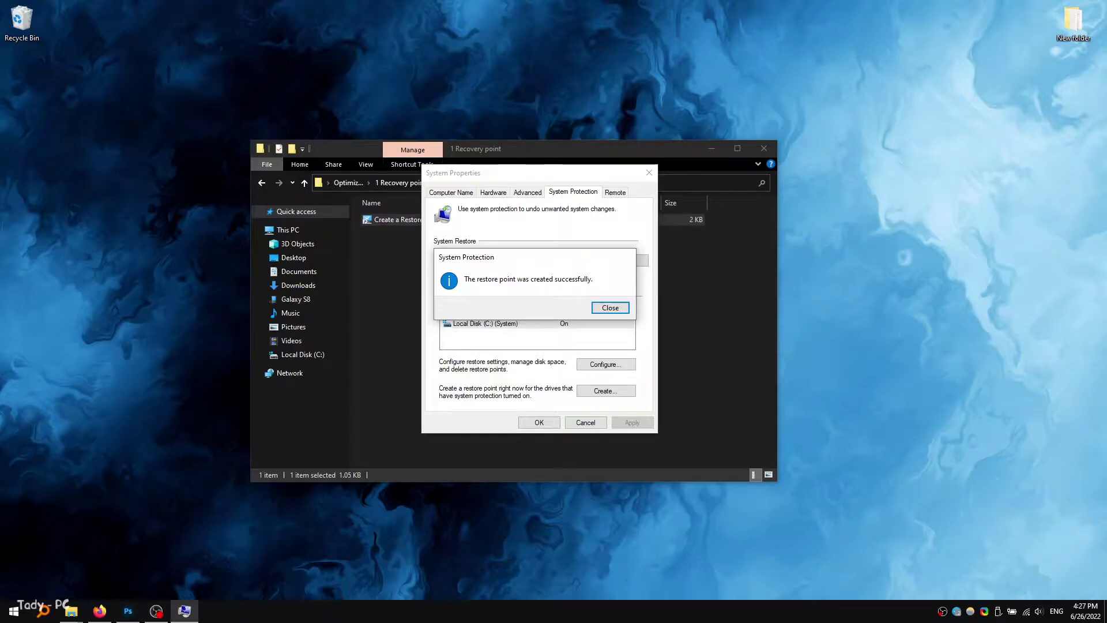
{"action": "left_click", "coordinate": [610, 308]}
{"action": "left_click", "coordinate": [539, 423]}
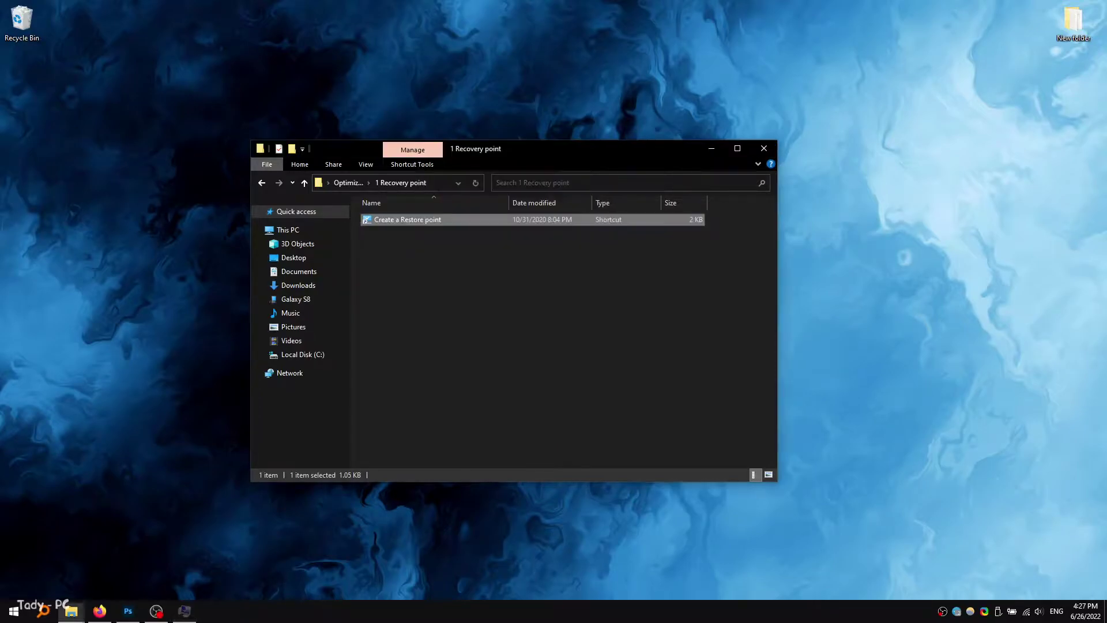
Open the Autoruns folder in Optimize CPU_Tady and read the text document warning about turning off unknown entries.
{"action": "key", "text": "alt+Left"}
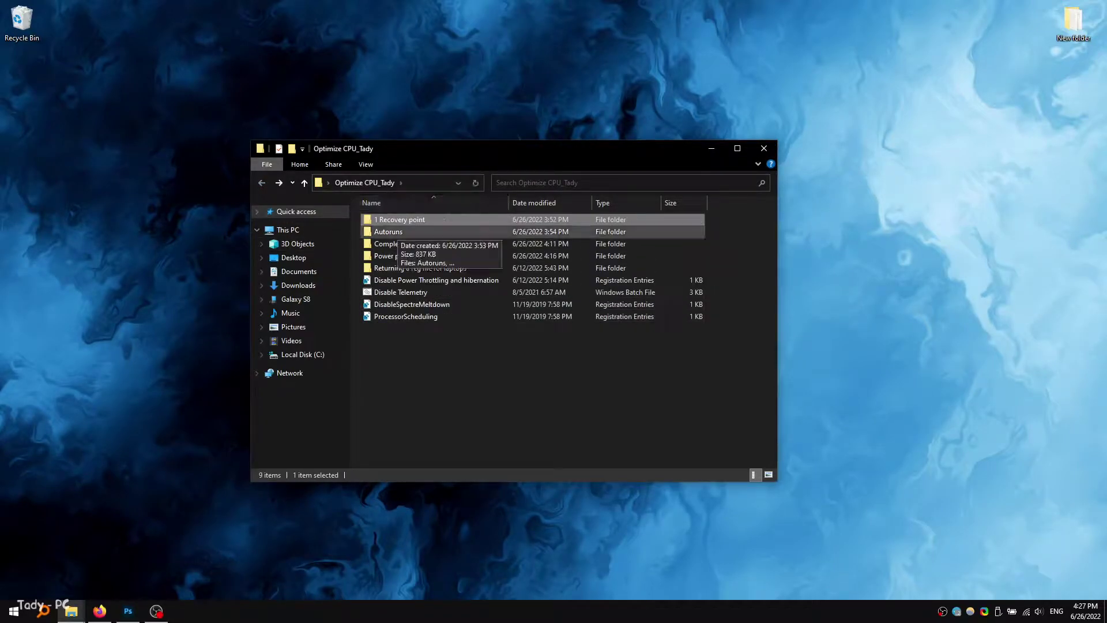
{"action": "left_click", "coordinate": [398, 232]}
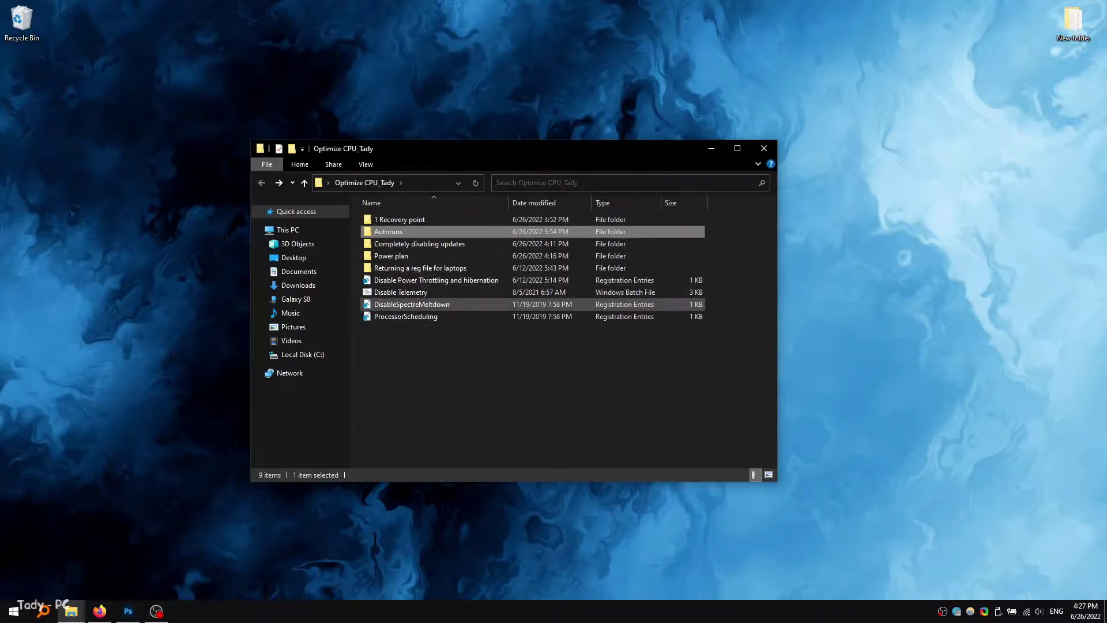
{"action": "key", "text": "Return"}
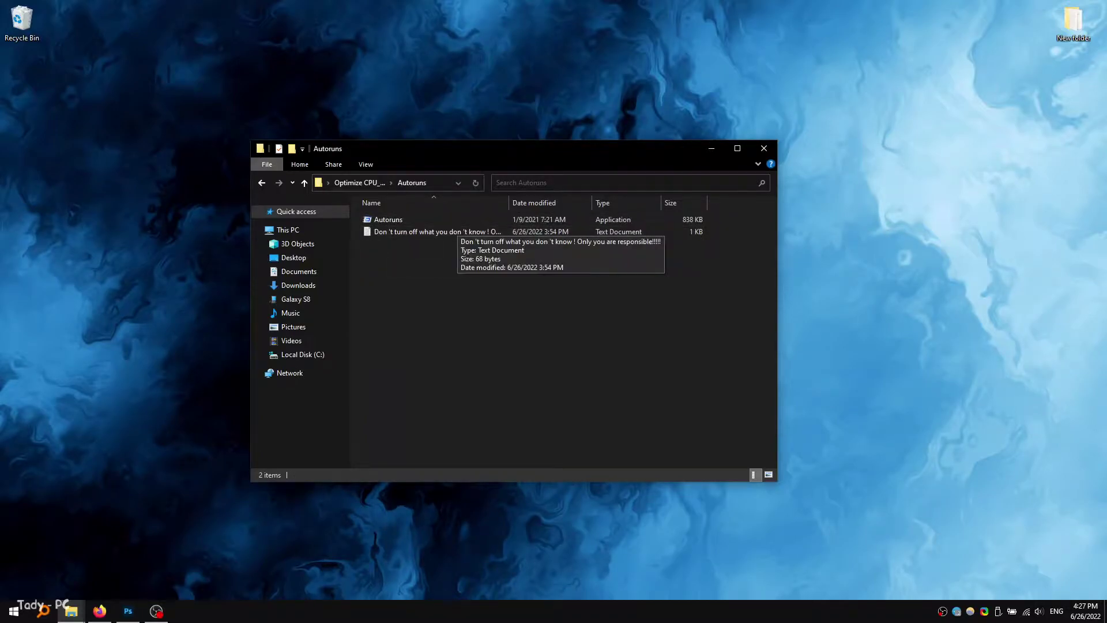
{"action": "left_click", "coordinate": [457, 232]}
{"action": "key", "text": "Return"}
{"action": "key", "text": "ctrl+a"}
{"action": "left_click", "coordinate": [1027, 87]}
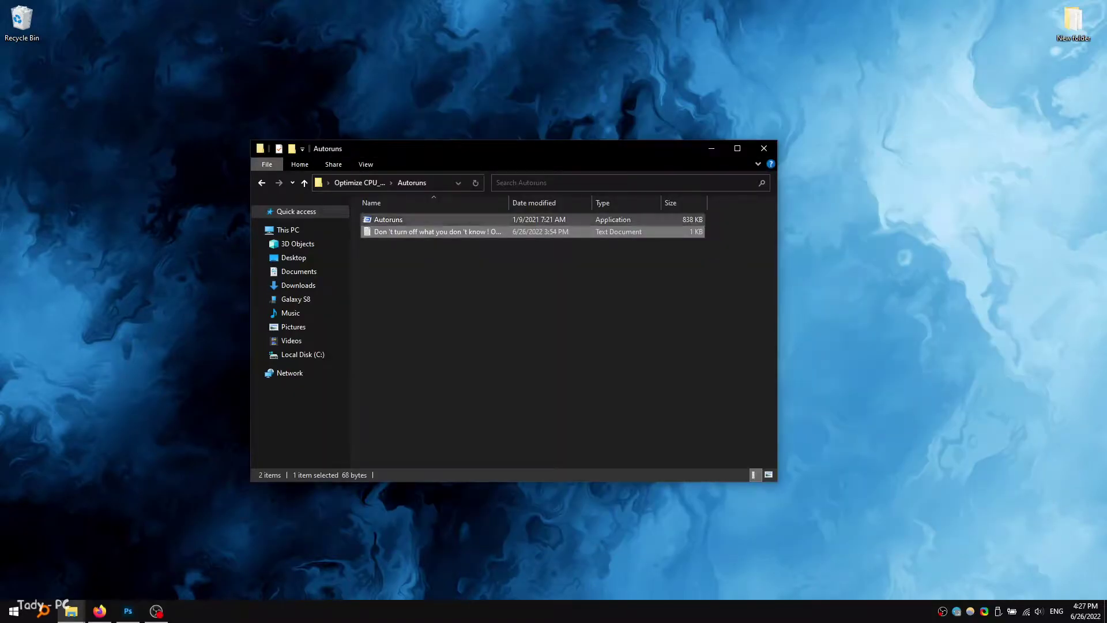
Launch the Autoruns application and move its window fully into view.
{"action": "left_click", "coordinate": [404, 220]}
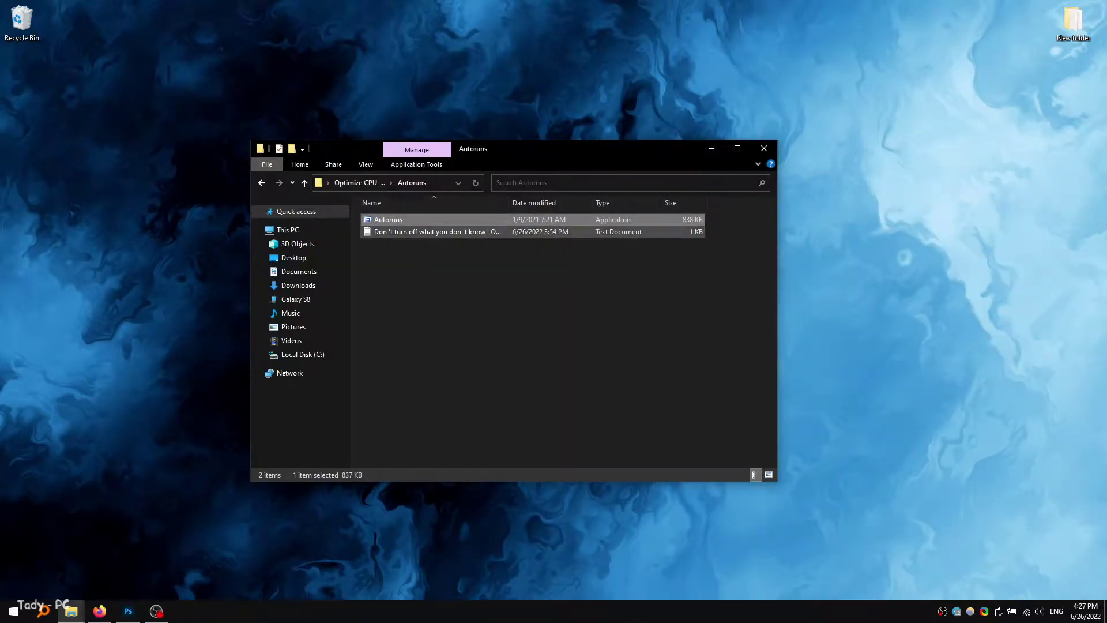
{"action": "right_click", "coordinate": [395, 221]}
{"action": "key", "text": "Return"}
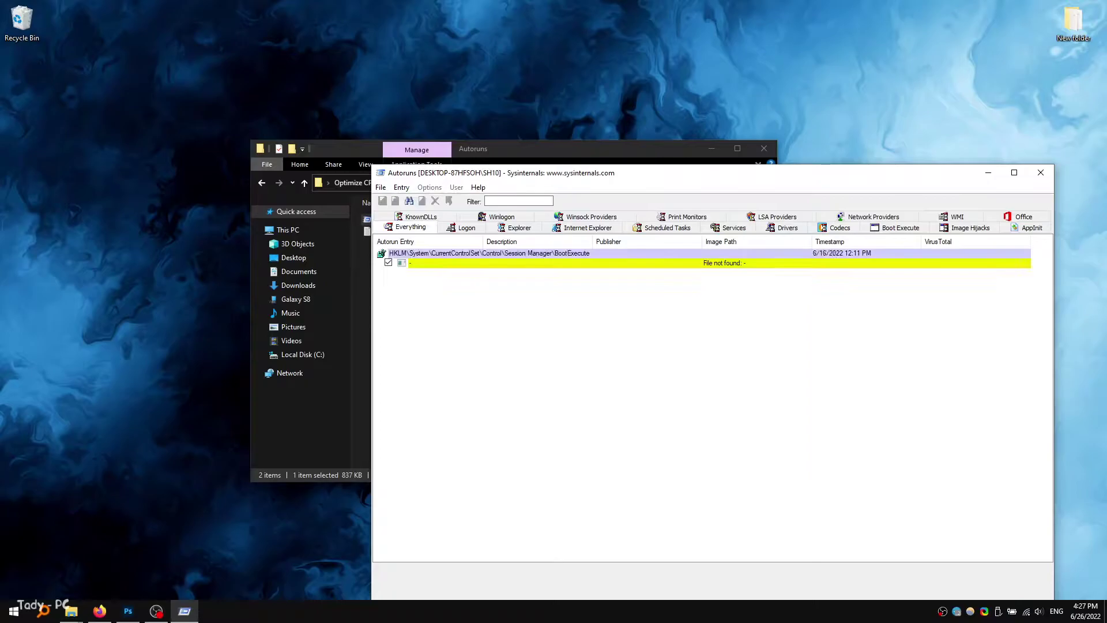
{"action": "left_click_drag", "start_coordinate": [663, 173], "coordinate": [568, 121]}
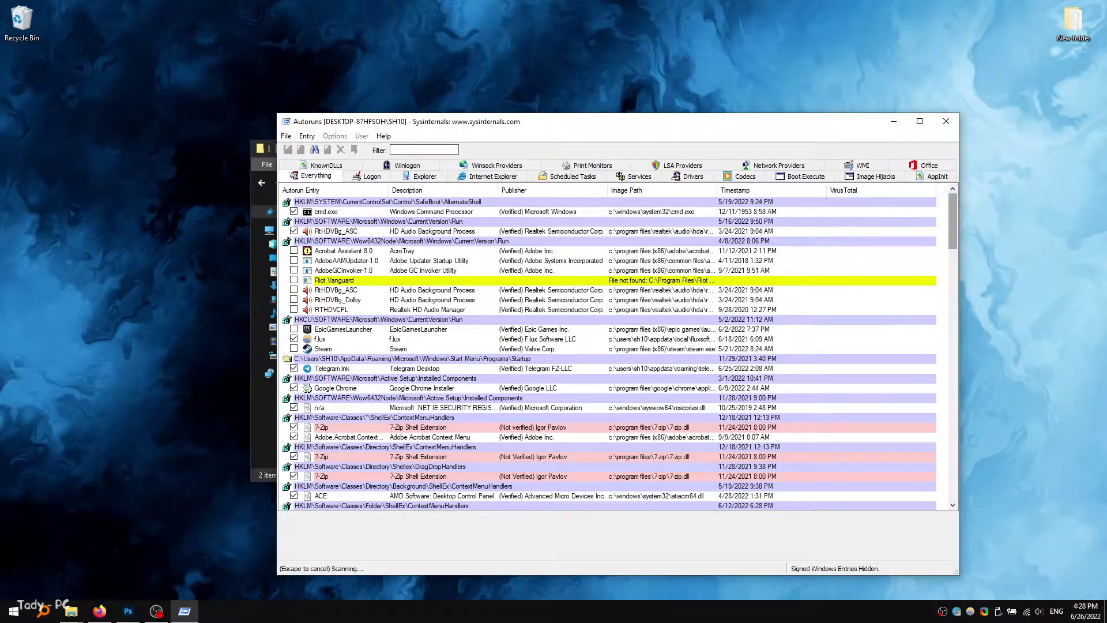
Disable the Google Chrome installer entry among the Logon autoruns.
{"action": "scroll", "coordinate": [610, 353], "scroll_direction": "down", "scroll_amount": 4}
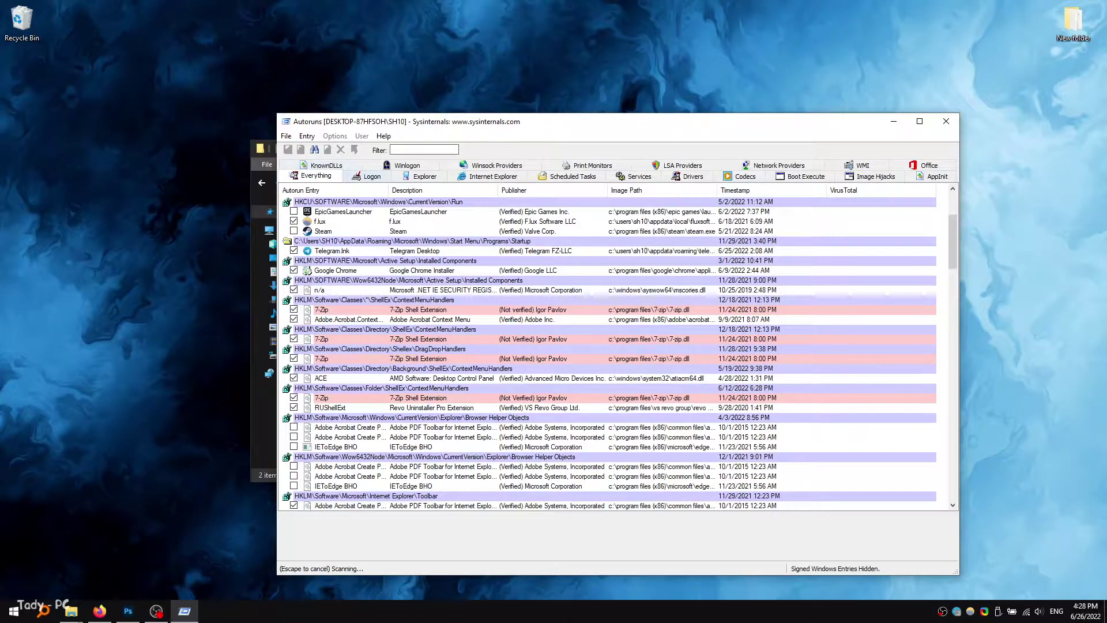
{"action": "left_click", "coordinate": [367, 177]}
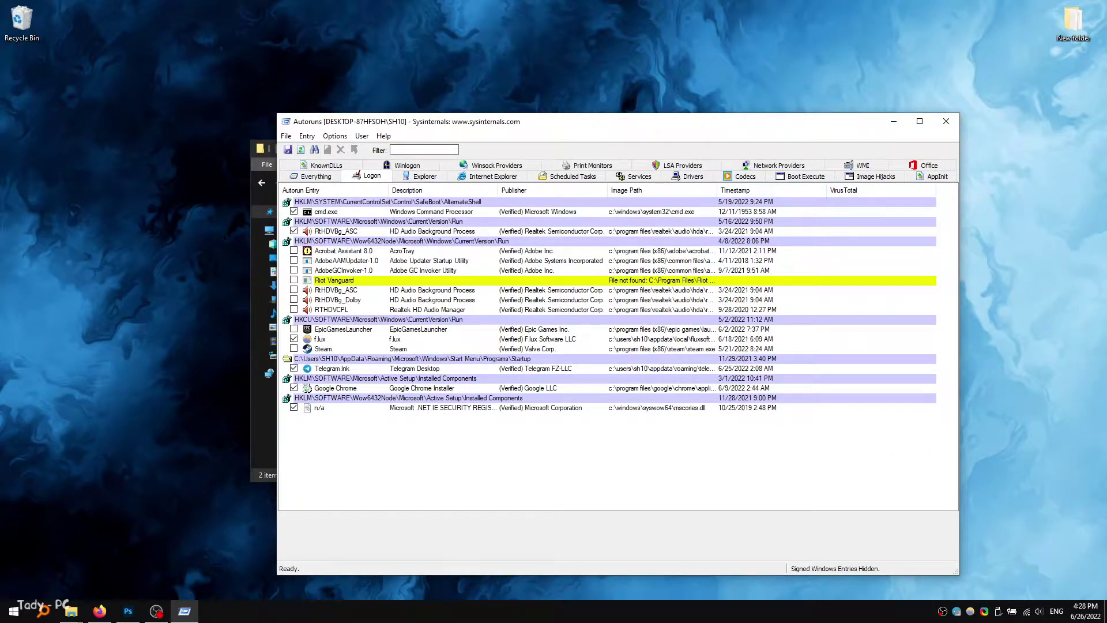
{"action": "left_click", "coordinate": [335, 388]}
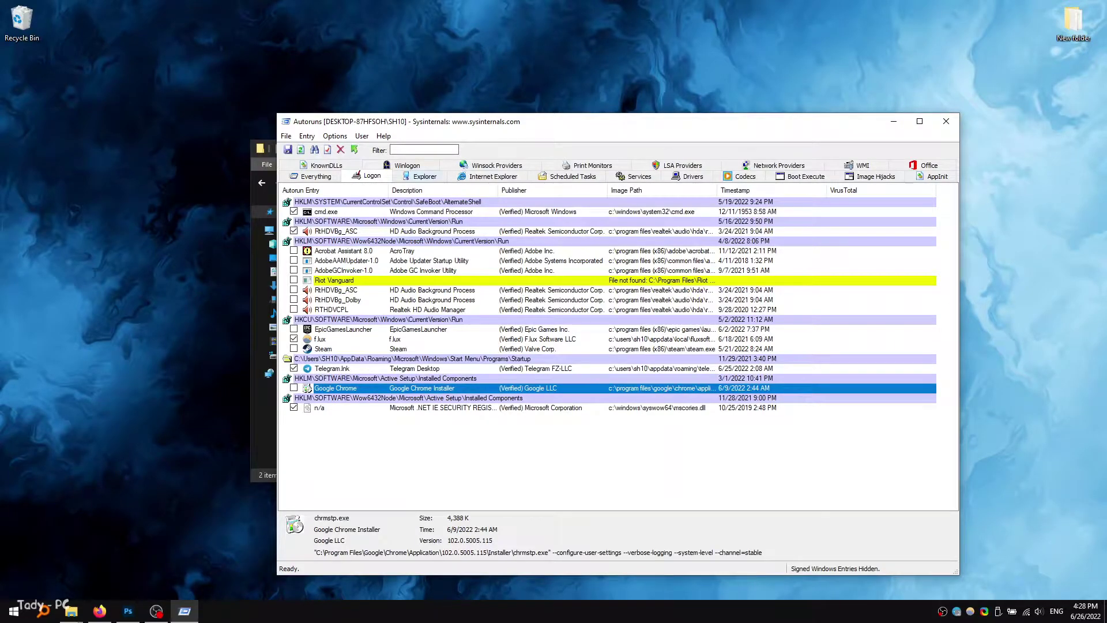
Disable the four Microsoft Malware Protection entries among the scheduled tasks.
{"action": "key", "text": "ctrl+Tab"}
{"action": "key", "text": "ctrl+Tab"}
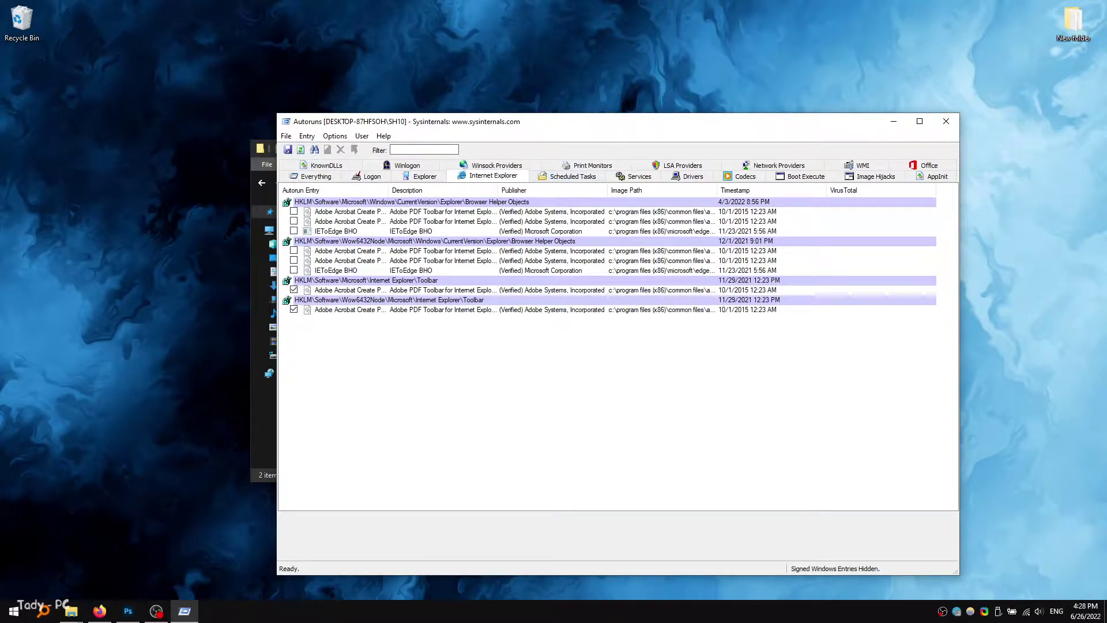
{"action": "key", "text": "ctrl+Tab"}
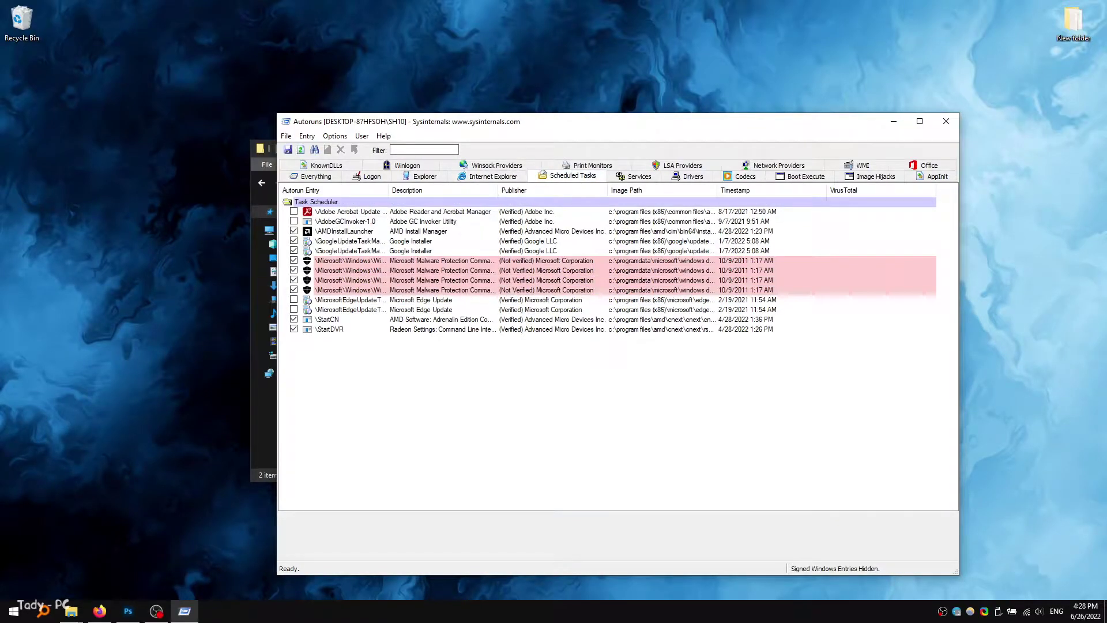
{"action": "left_click", "coordinate": [294, 260]}
{"action": "left_click", "coordinate": [294, 270]}
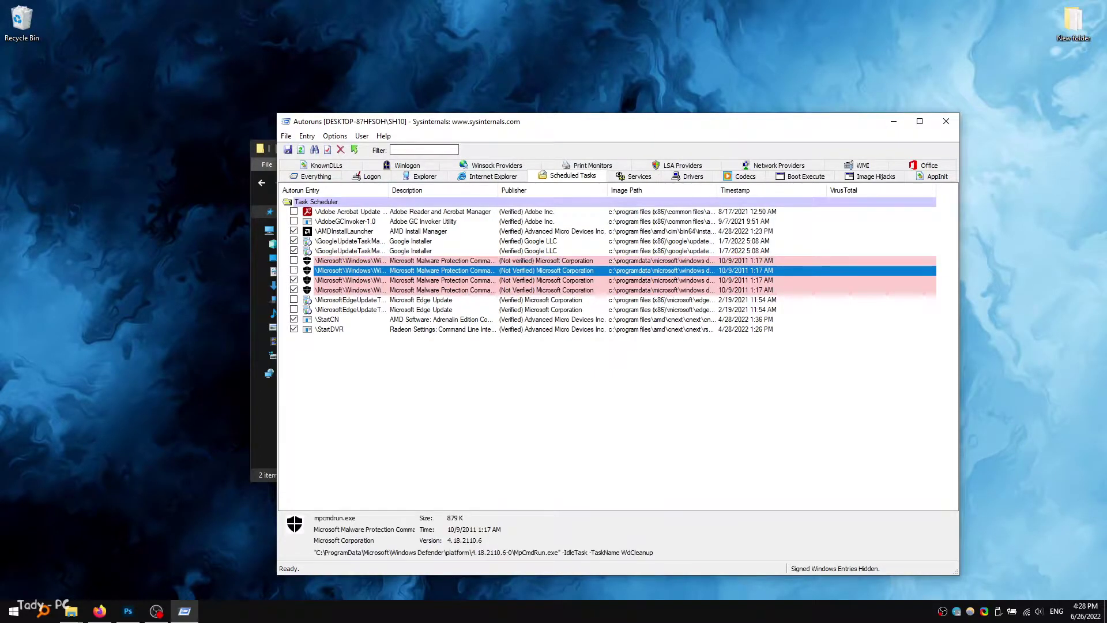
{"action": "left_click", "coordinate": [294, 280]}
{"action": "left_click", "coordinate": [294, 290]}
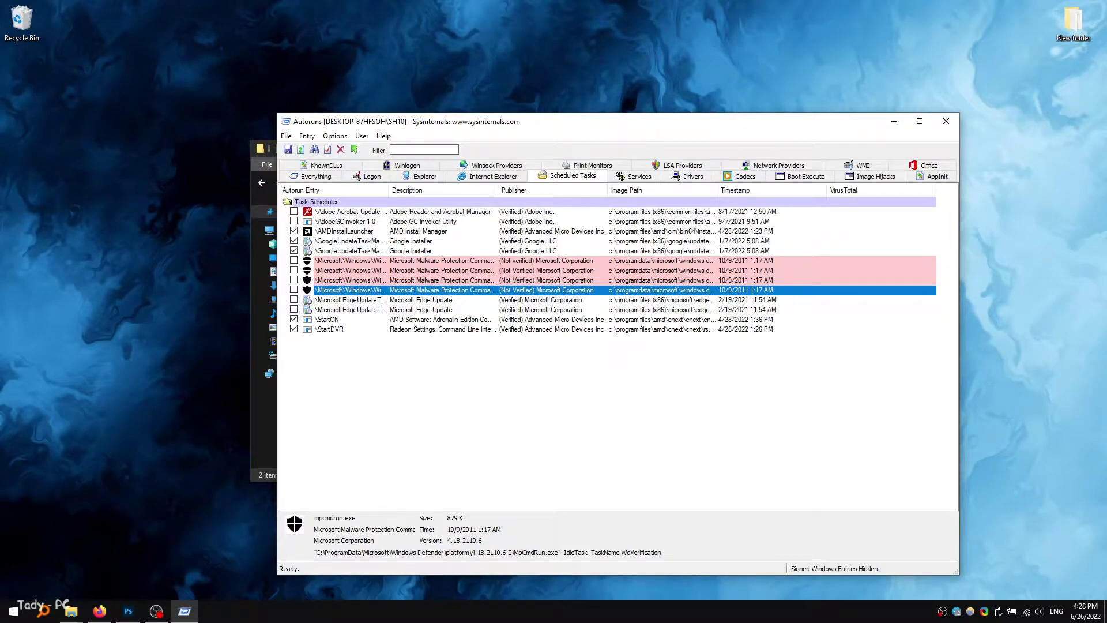
Disable the AMDInstallLauncher task and both Google update scheduled tasks.
{"action": "left_click", "coordinate": [293, 230]}
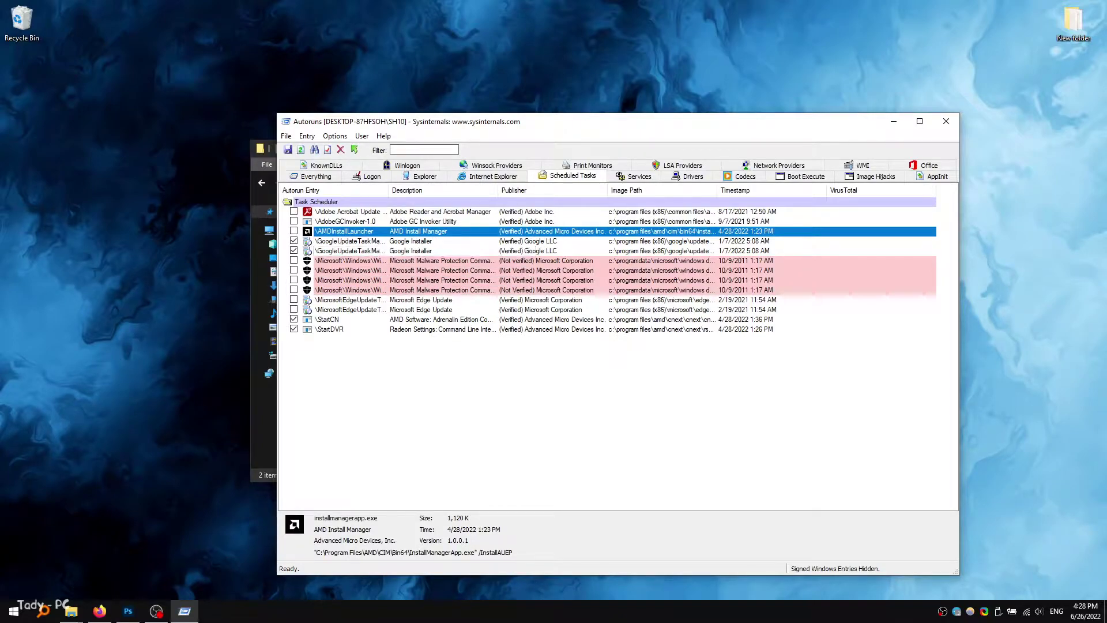
{"action": "left_click", "coordinate": [294, 240]}
{"action": "left_click", "coordinate": [293, 251]}
Disable TurboVPNService among the autostart services and close Autoruns.
{"action": "left_click", "coordinate": [639, 176]}
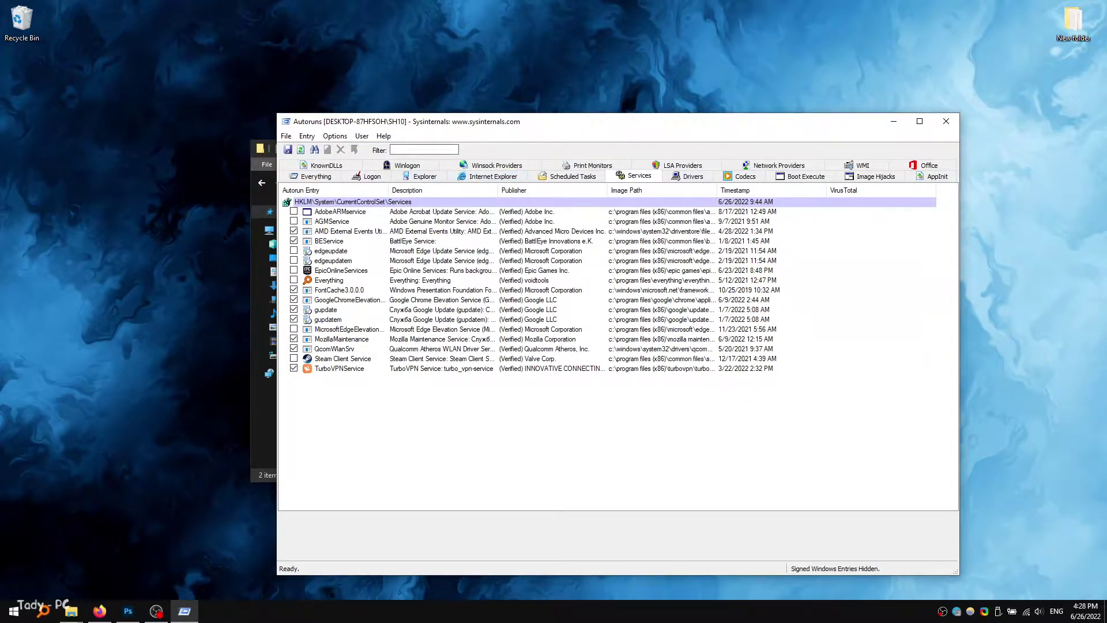
{"action": "left_click", "coordinate": [294, 368]}
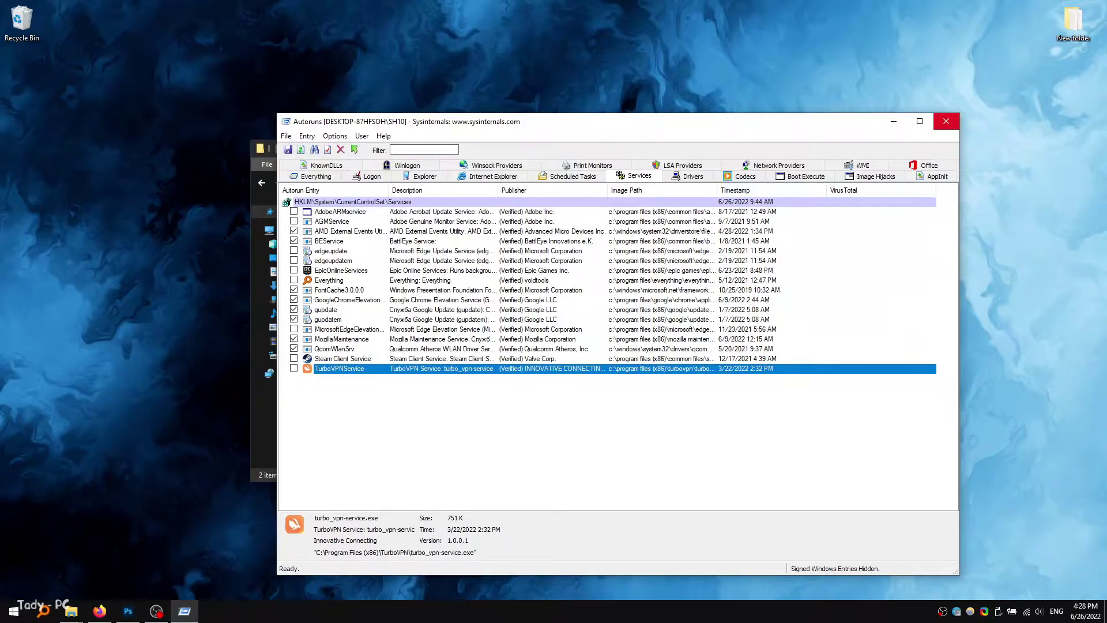
{"action": "left_click", "coordinate": [945, 121]}
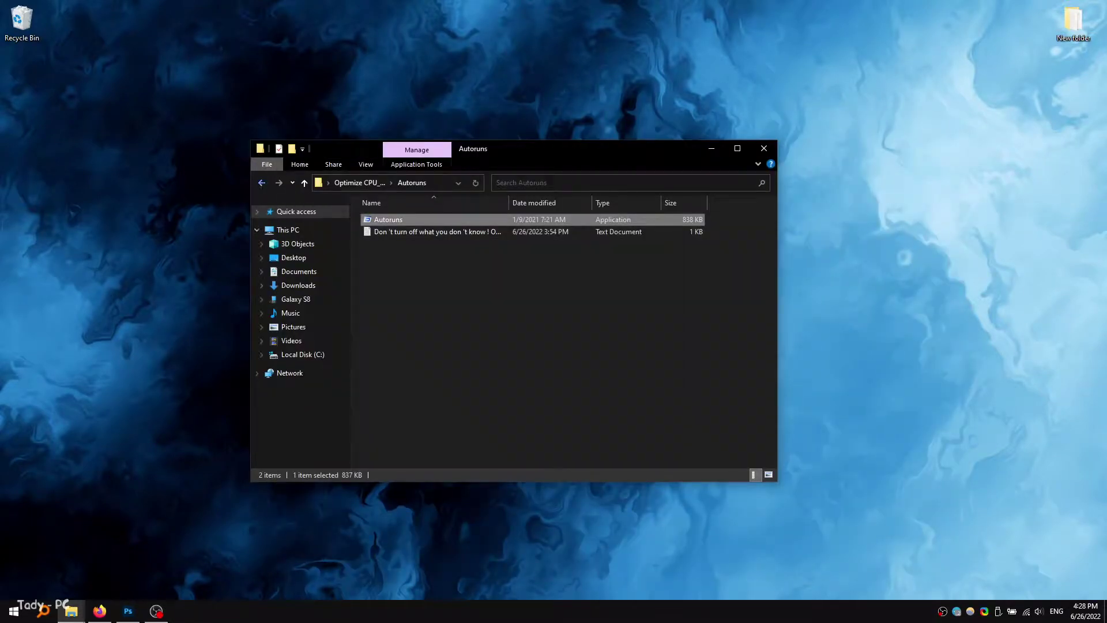
Run the Disable Windows Updates batch file from the Completely disabling updates folder as administrator.
{"action": "key", "text": "alt+Left"}
{"action": "left_click", "coordinate": [441, 244]}
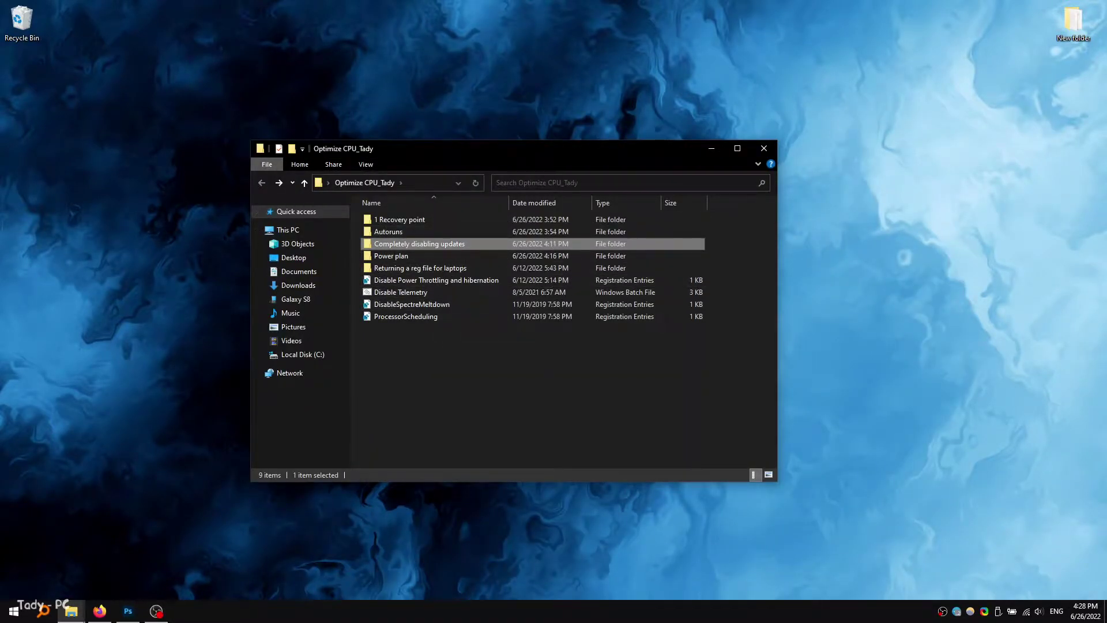
{"action": "key", "text": "Return"}
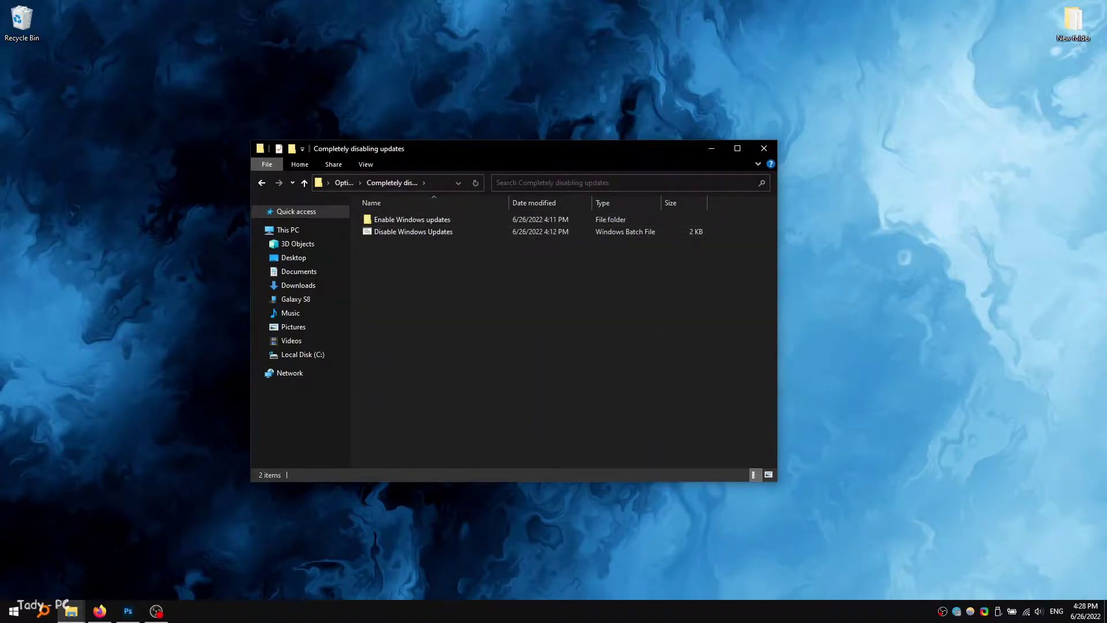
{"action": "left_click", "coordinate": [413, 231]}
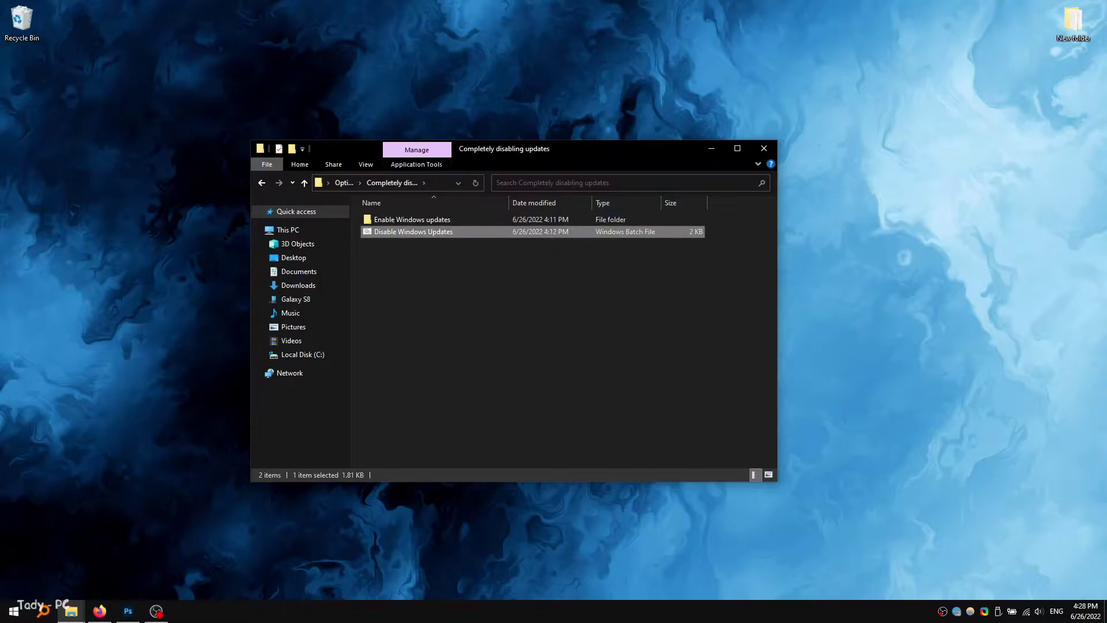
{"action": "right_click", "coordinate": [398, 234]}
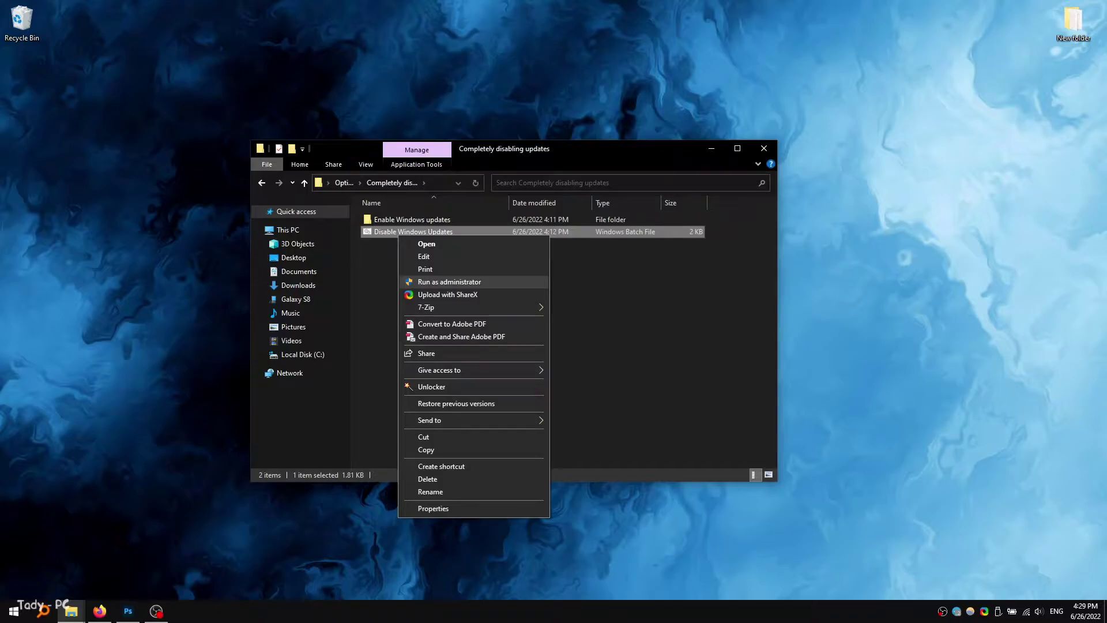
{"action": "left_click", "coordinate": [449, 281]}
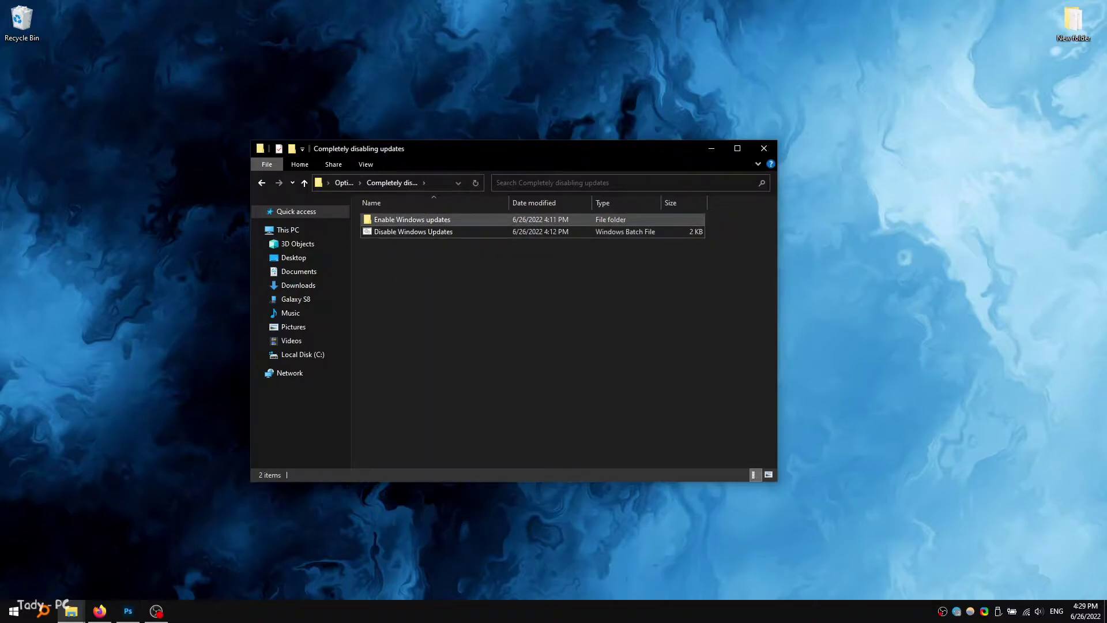
Look through the Enable Windows updates folder and return to the Disable Windows Updates file.
{"action": "double_click", "coordinate": [412, 220]}
{"action": "left_click_drag", "start_coordinate": [418, 263], "coordinate": [396, 211]}
{"action": "key", "text": "alt+Left"}
{"action": "left_click", "coordinate": [413, 232]}
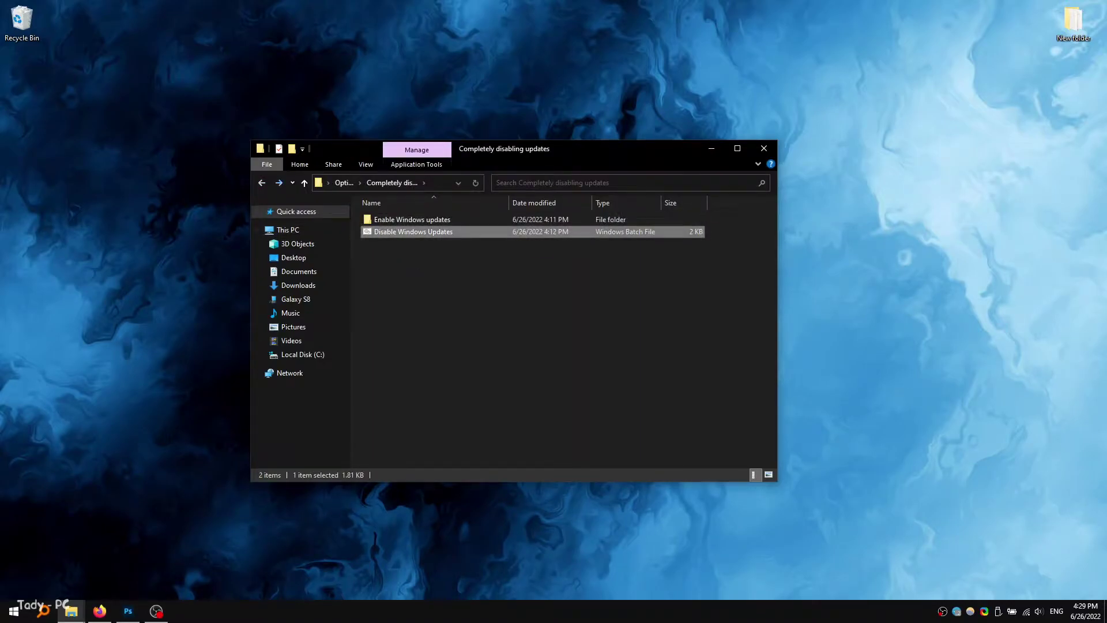
Open the Power plan folder inside Optimize CPU_Tady and select all of its files.
{"action": "key", "text": "alt+Left"}
{"action": "left_click", "coordinate": [427, 255]}
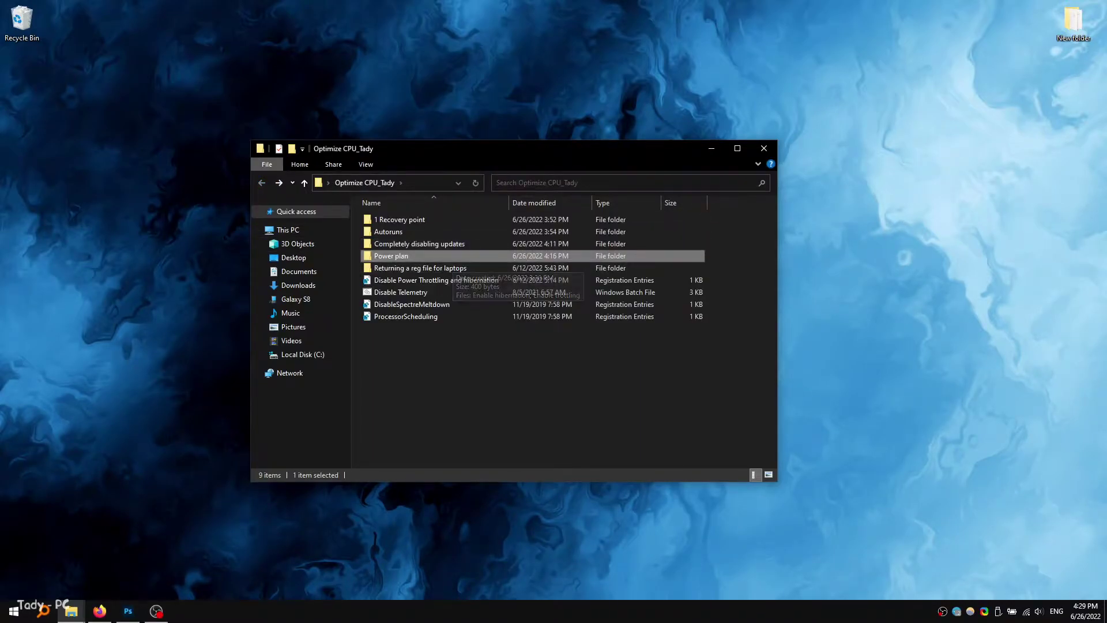
{"action": "double_click", "coordinate": [397, 256]}
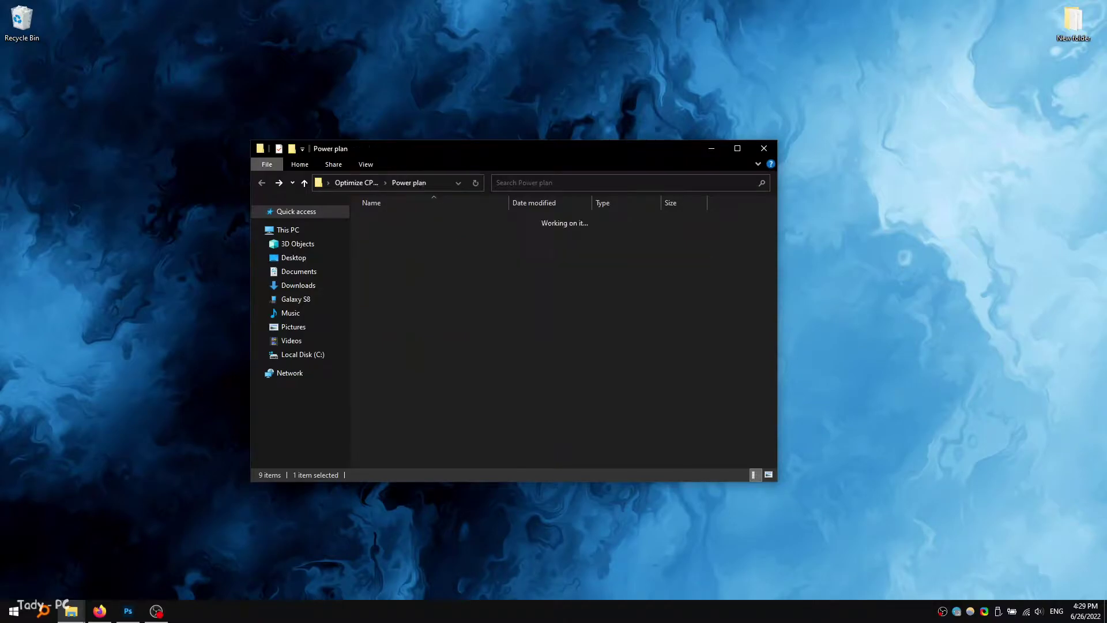
{"action": "left_click_drag", "start_coordinate": [407, 315], "coordinate": [405, 211]}
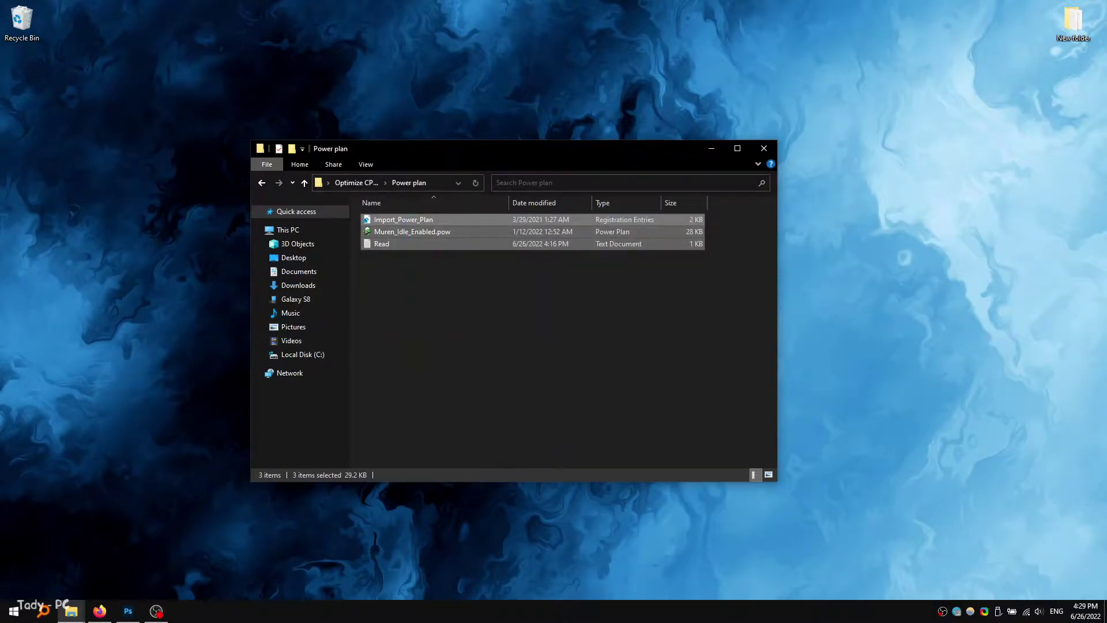
Read the note in the Read text file of the Power plan folder and close it.
{"action": "double_click", "coordinate": [382, 243]}
{"action": "left_click_drag", "start_coordinate": [577, 87], "coordinate": [509, 290]}
{"action": "left_click_drag", "start_coordinate": [263, 316], "coordinate": [474, 315]}
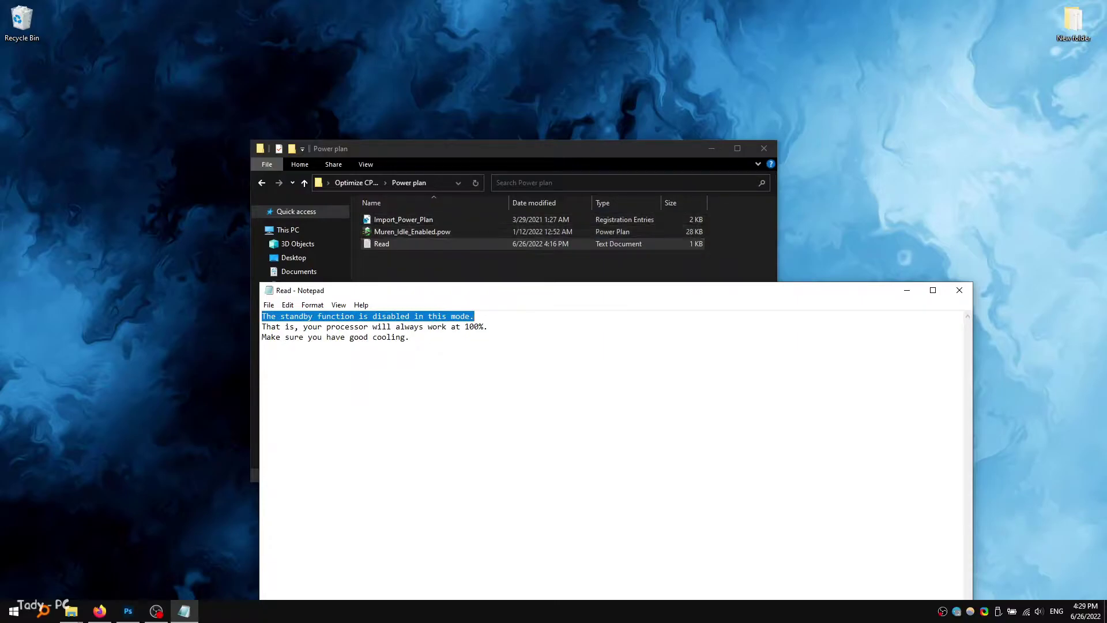
{"action": "left_click", "coordinate": [959, 290]}
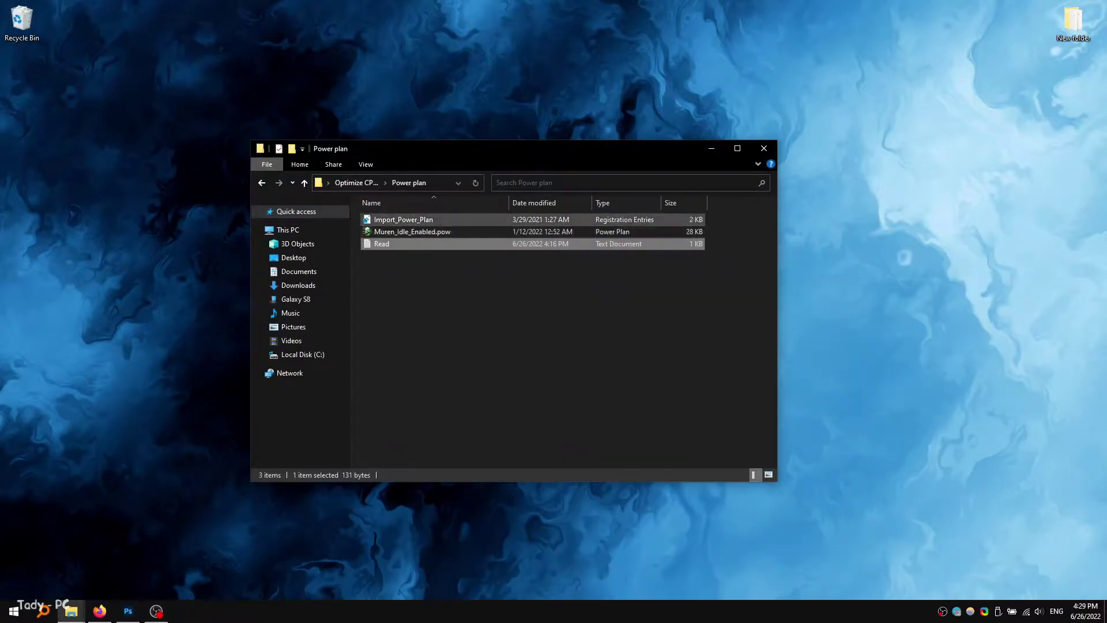
Merge the Import_Power_Plan registry file into the Windows registry.
{"action": "left_click", "coordinate": [405, 220]}
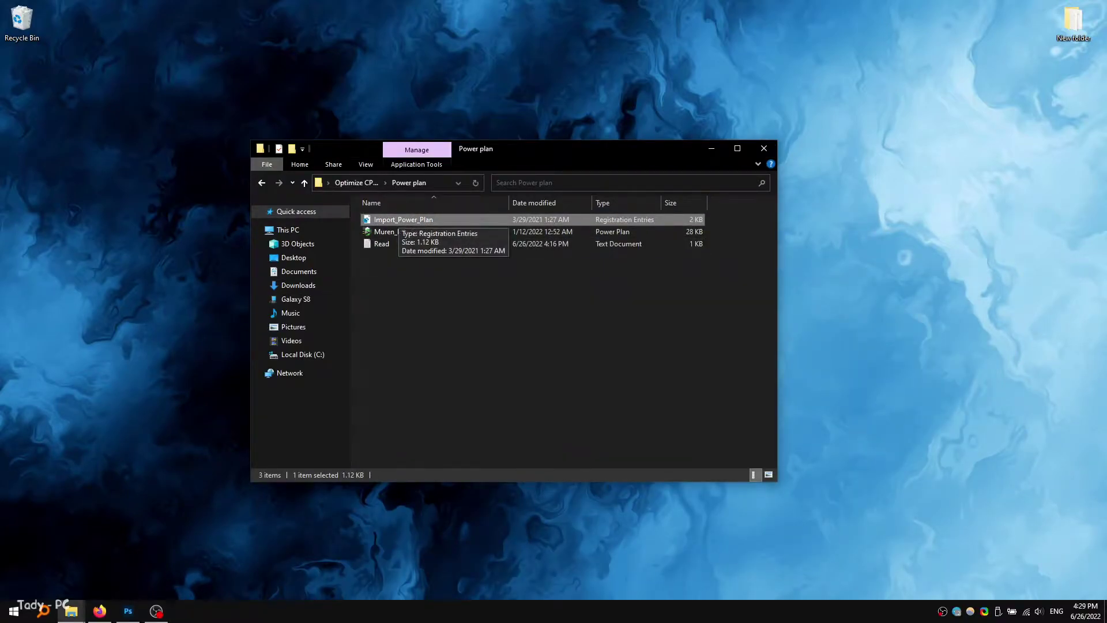
{"action": "double_click", "coordinate": [401, 219]}
{"action": "key", "text": "Return"}
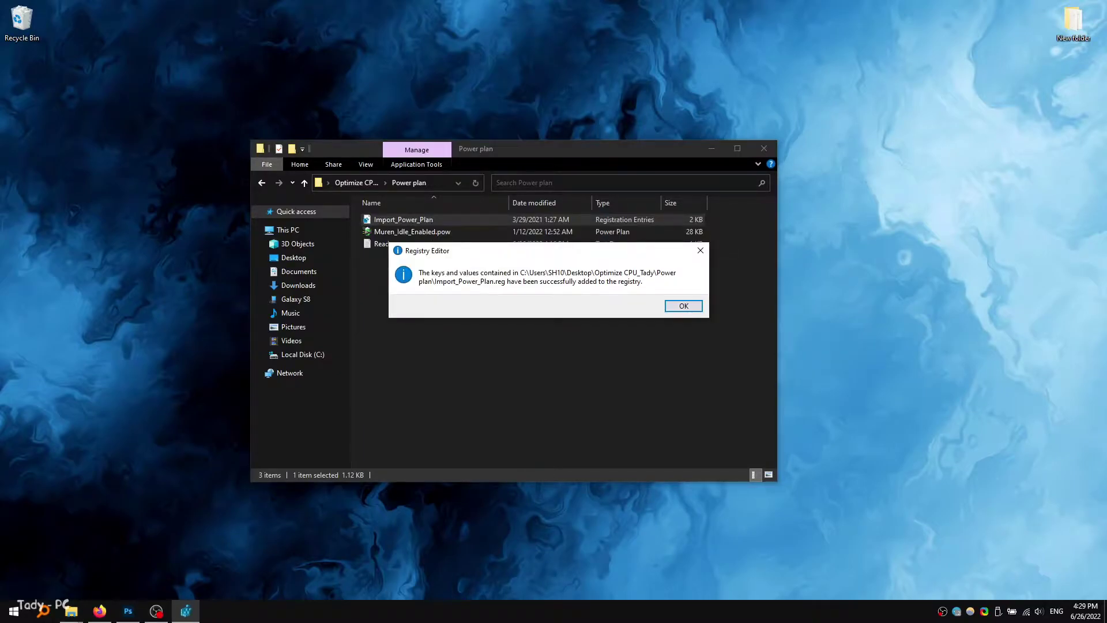
{"action": "key", "text": "Return"}
Import the Muren_Idle_Enabled.pow power plan into Windows.
{"action": "left_click", "coordinate": [381, 231]}
{"action": "right_click", "coordinate": [378, 231]}
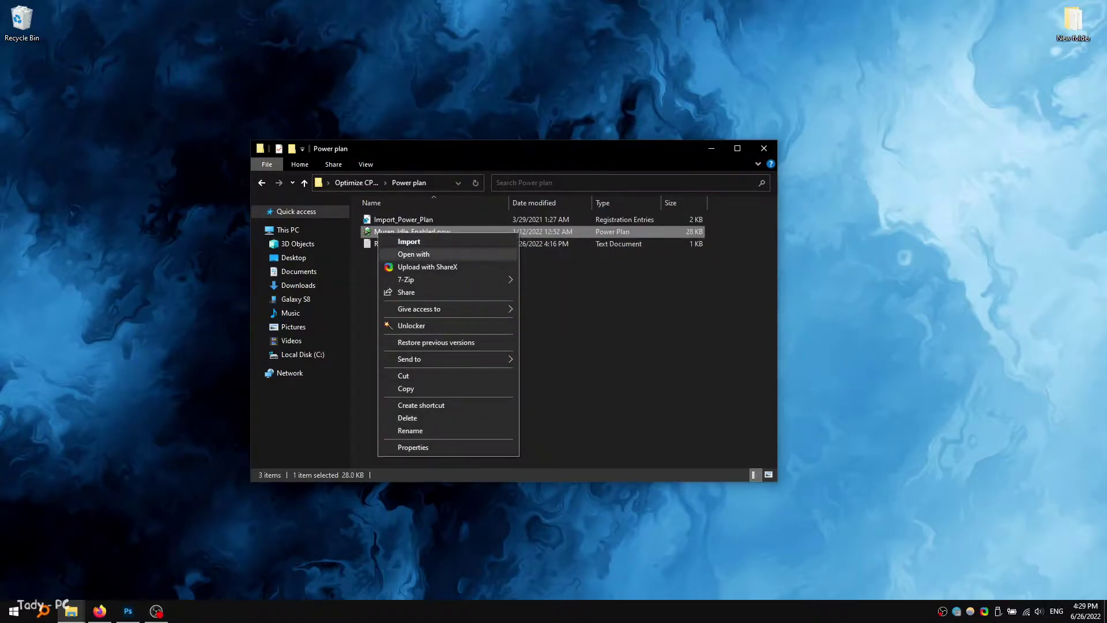
{"action": "left_click", "coordinate": [408, 241]}
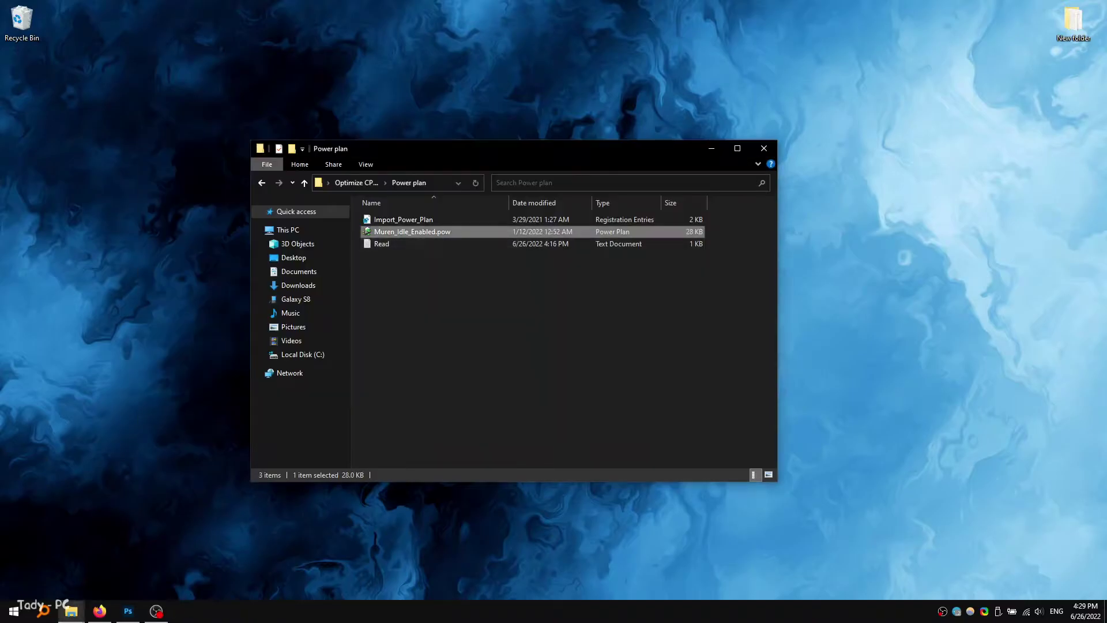
Check the additional Muren's Low Latency plan and its plan settings in Power Options, and close the window.
{"action": "right_click", "coordinate": [1012, 611]}
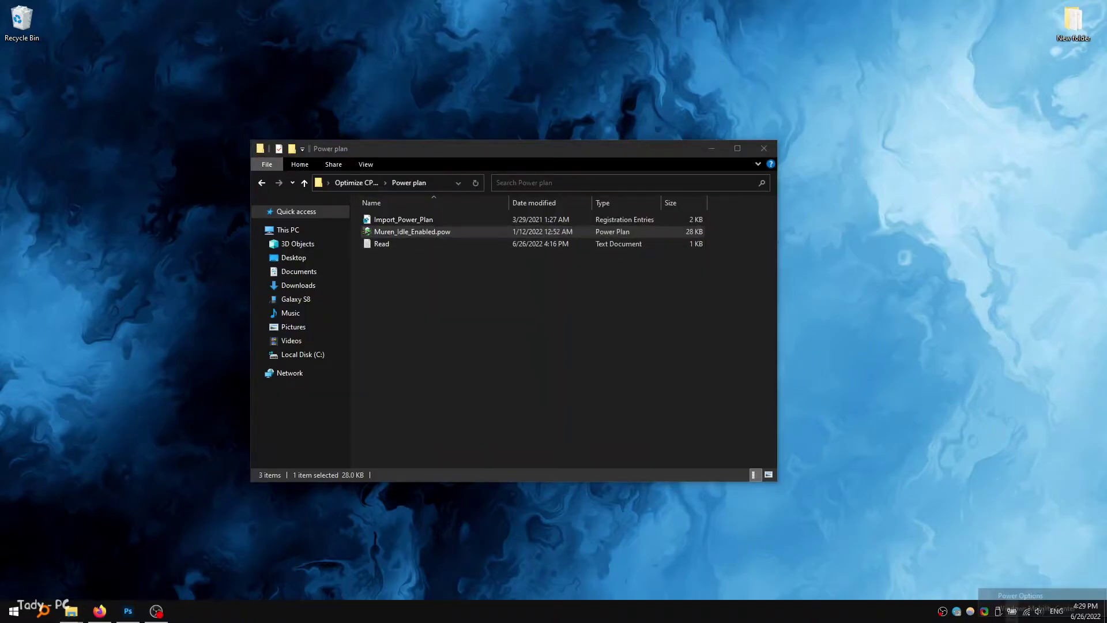
{"action": "left_click", "coordinate": [1020, 594]}
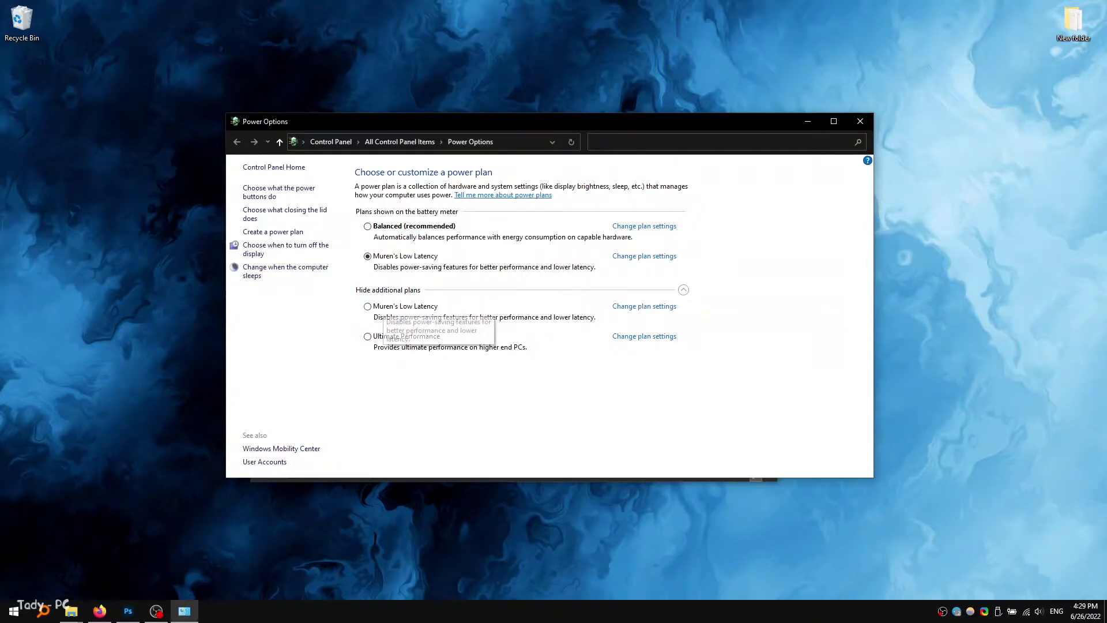
{"action": "left_click", "coordinate": [380, 306]}
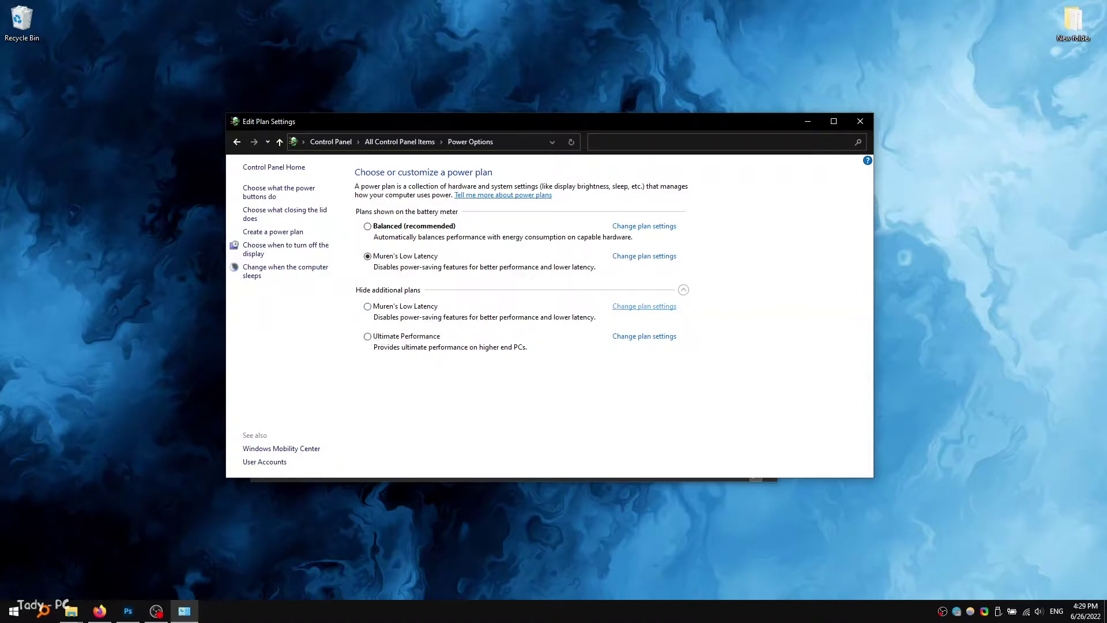
{"action": "left_click", "coordinate": [644, 306]}
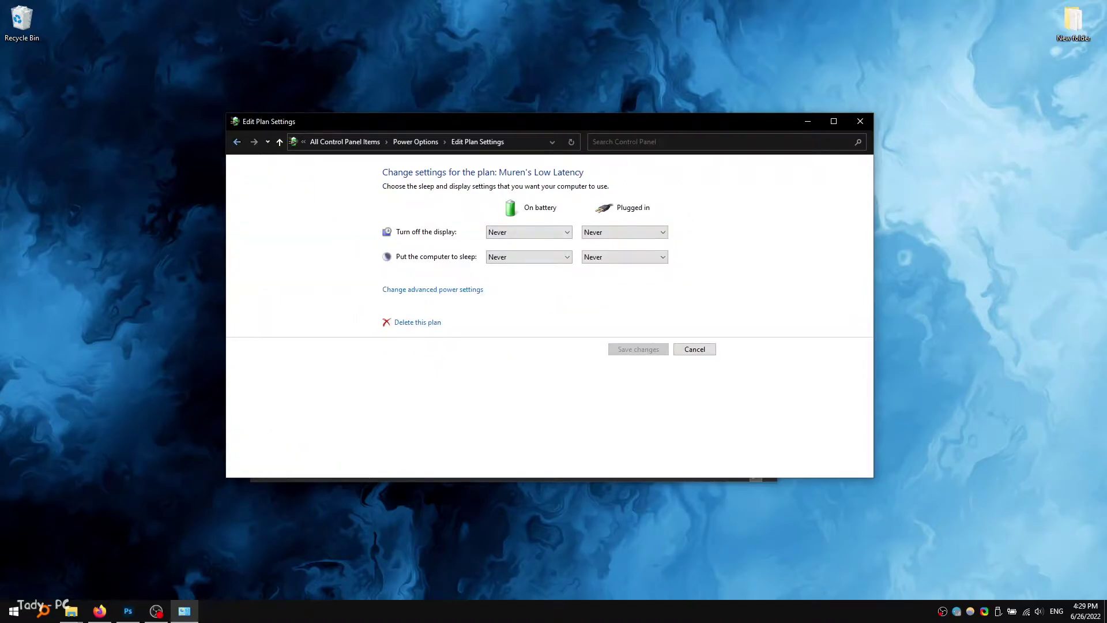
{"action": "left_click", "coordinate": [237, 141]}
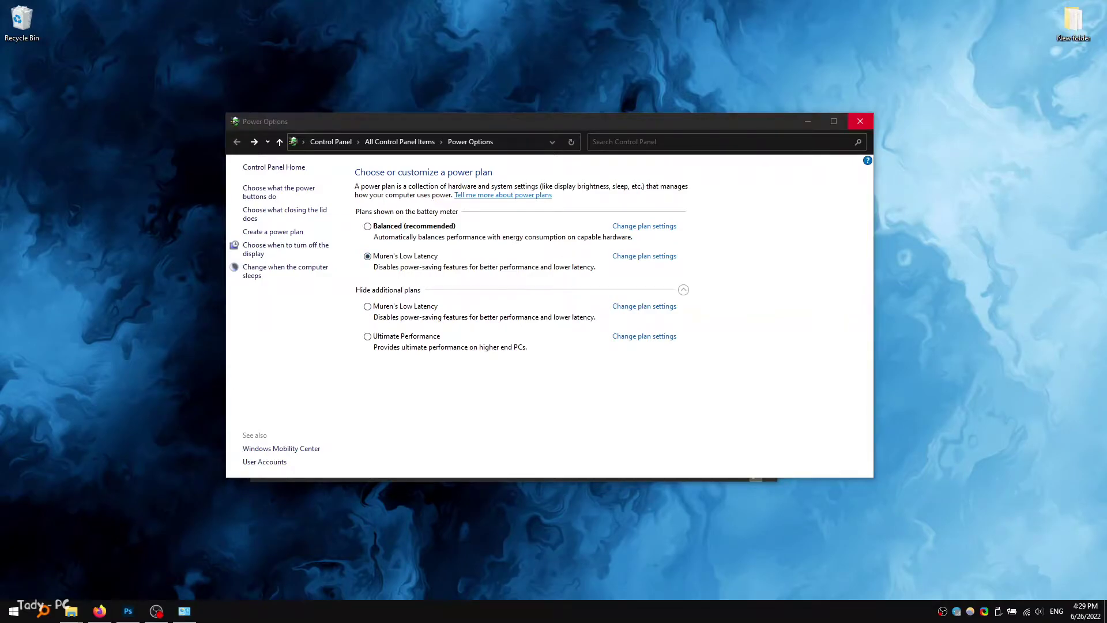
{"action": "left_click", "coordinate": [859, 121]}
Return to the Optimize CPU_Tady folder and review the contents of the Disable Power Throttling and hibernation file in Notepad.
{"action": "left_click", "coordinate": [261, 183]}
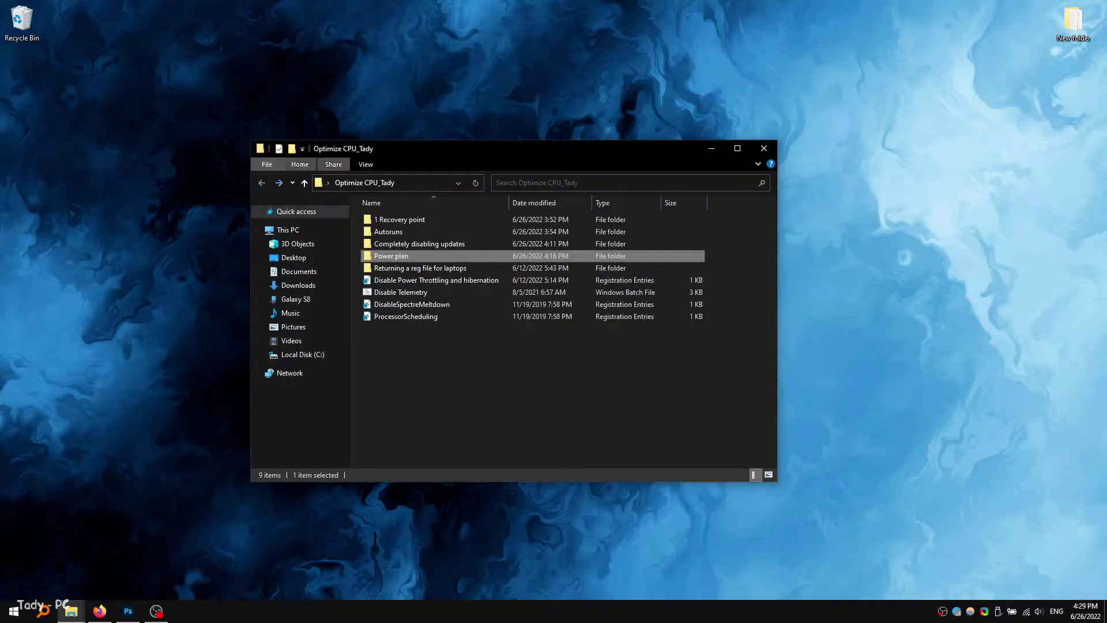
{"action": "left_click", "coordinate": [461, 268]}
{"action": "left_click", "coordinate": [436, 280]}
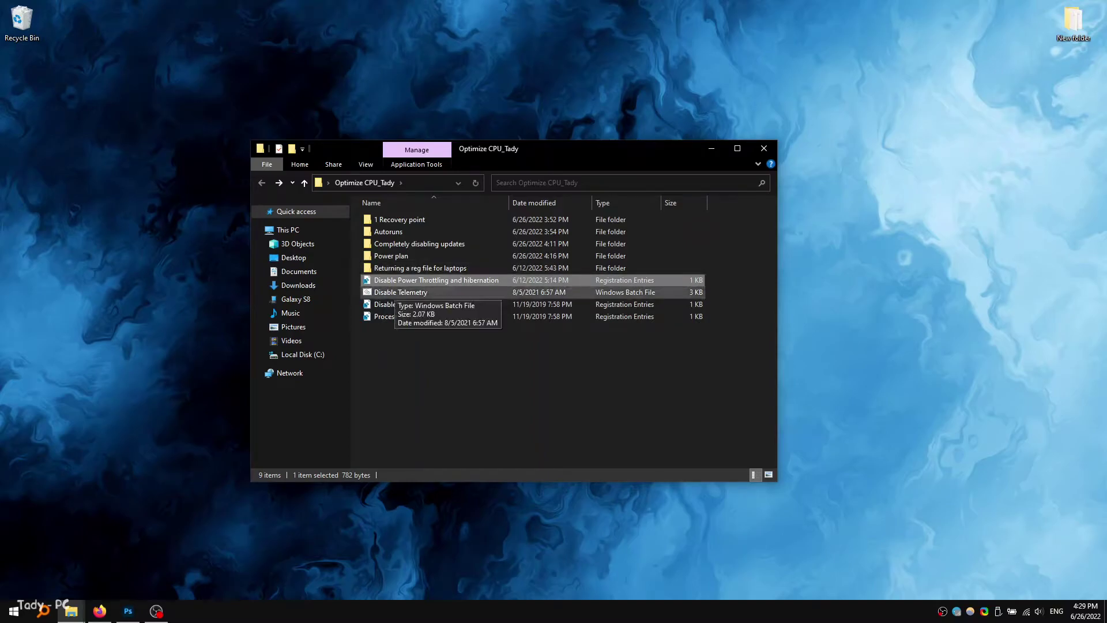
{"action": "right_click", "coordinate": [438, 280]}
{"action": "left_click", "coordinate": [462, 300]}
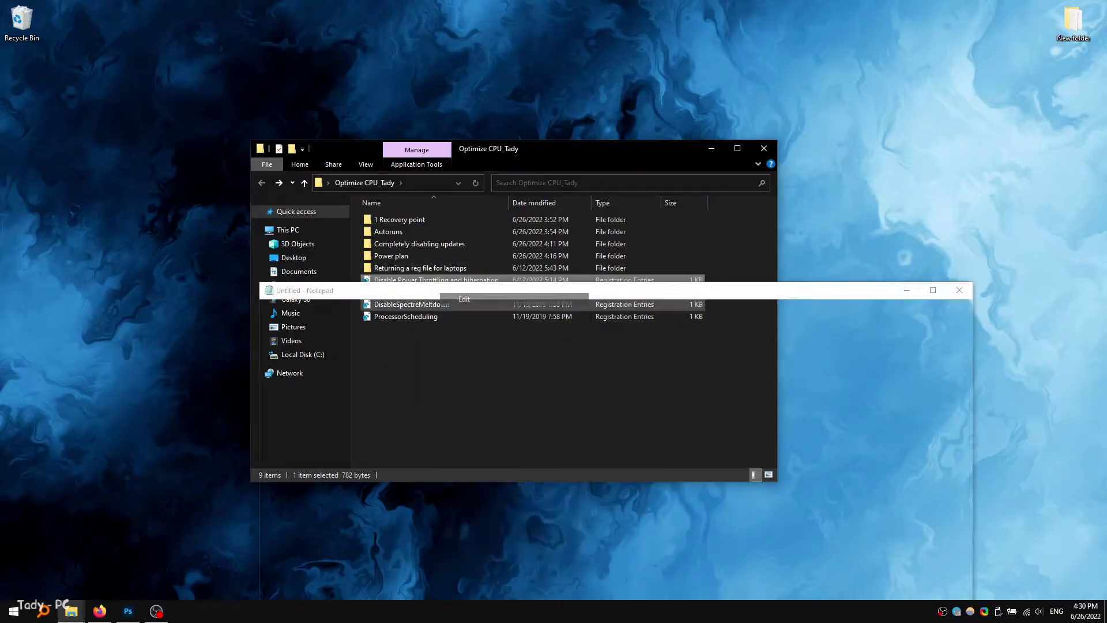
{"action": "left_click_drag", "start_coordinate": [261, 367], "coordinate": [262, 316]}
{"action": "left_click", "coordinate": [414, 409]}
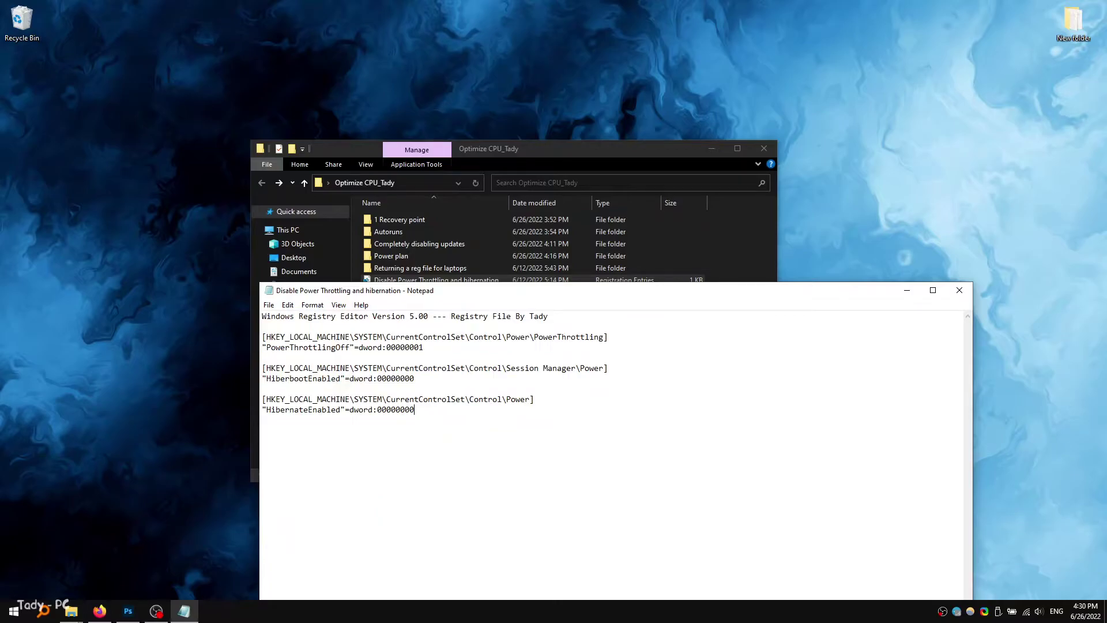
{"action": "left_click", "coordinate": [959, 290]}
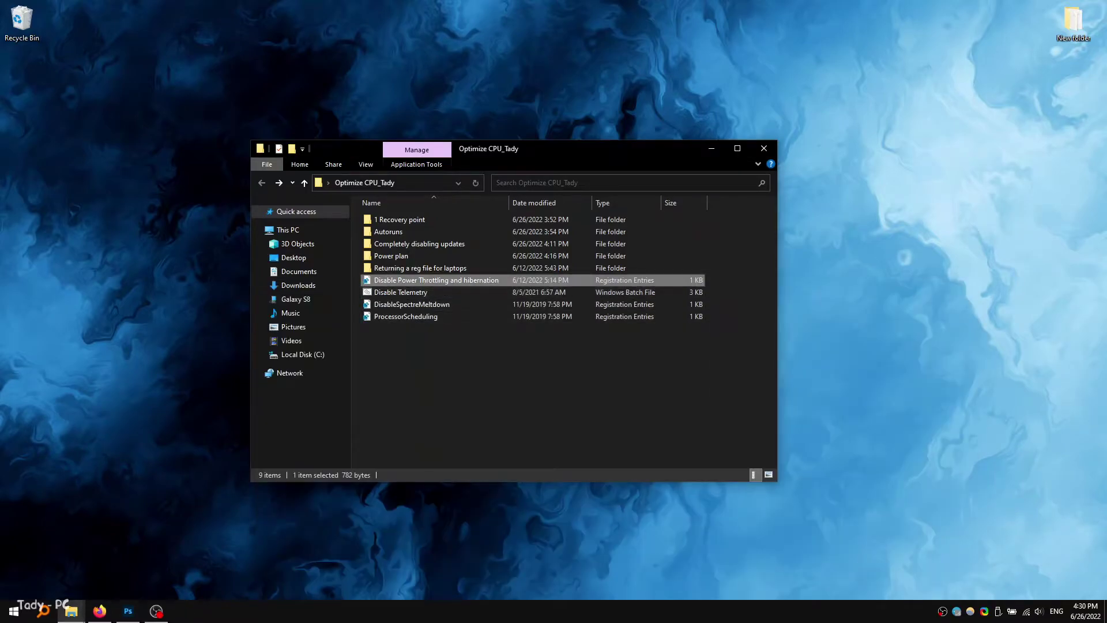
Merge the Disable Power Throttling and hibernation registry file into the Windows registry.
{"action": "double_click", "coordinate": [400, 280]}
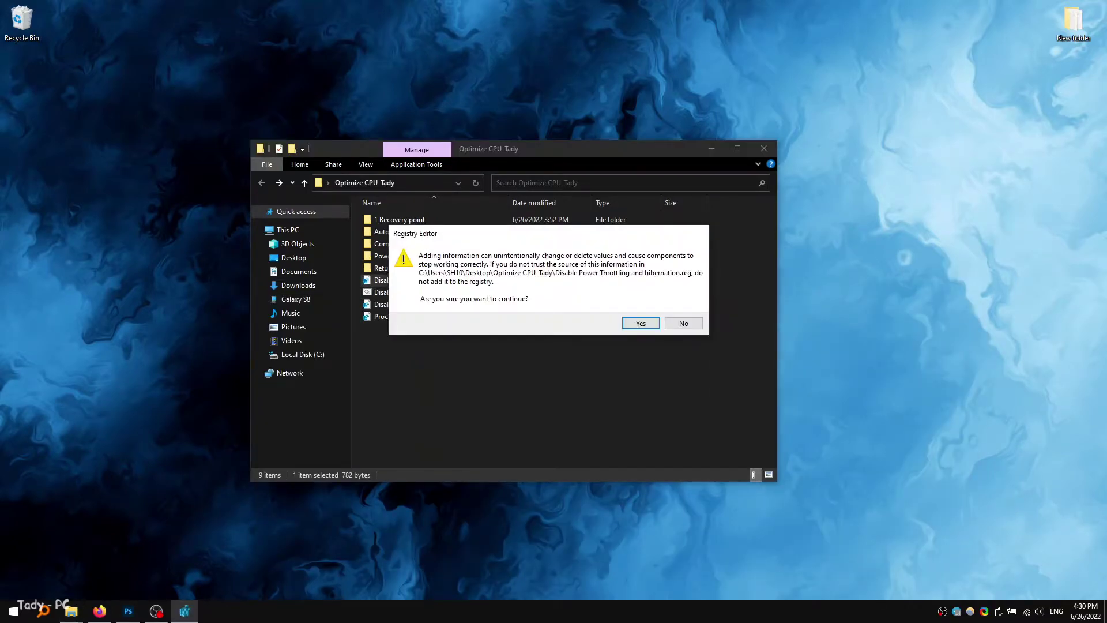
{"action": "key", "text": "Return"}
{"action": "key", "text": "Return"}
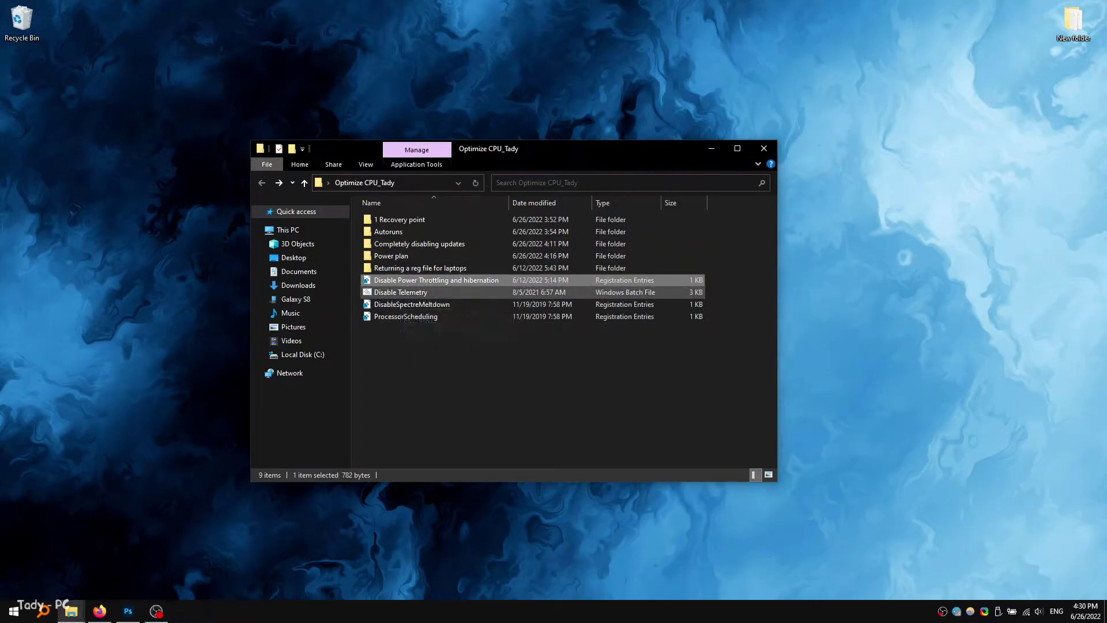
Review the commands of the Disable Telemetry batch file in Notepad and close it.
{"action": "right_click", "coordinate": [399, 293]}
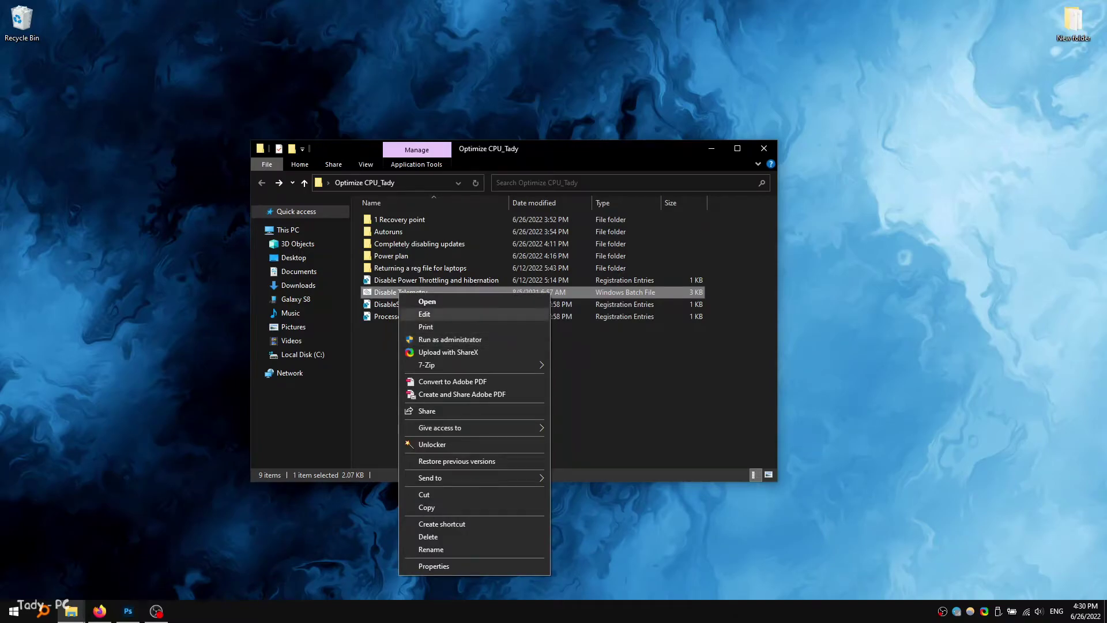
{"action": "left_click", "coordinate": [424, 315]}
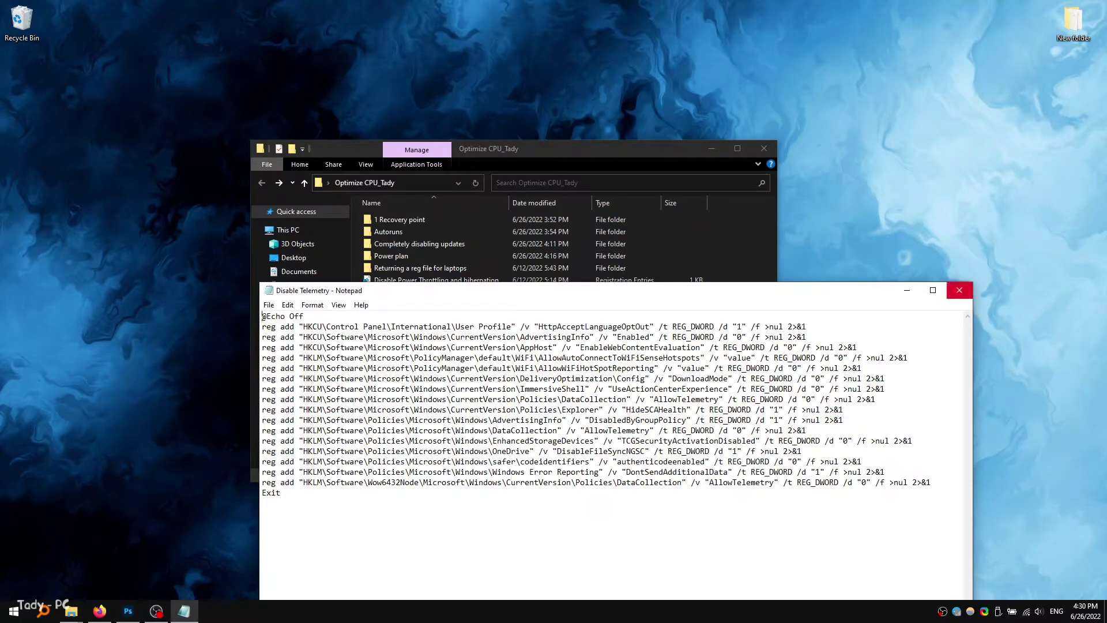
{"action": "left_click", "coordinate": [958, 290]}
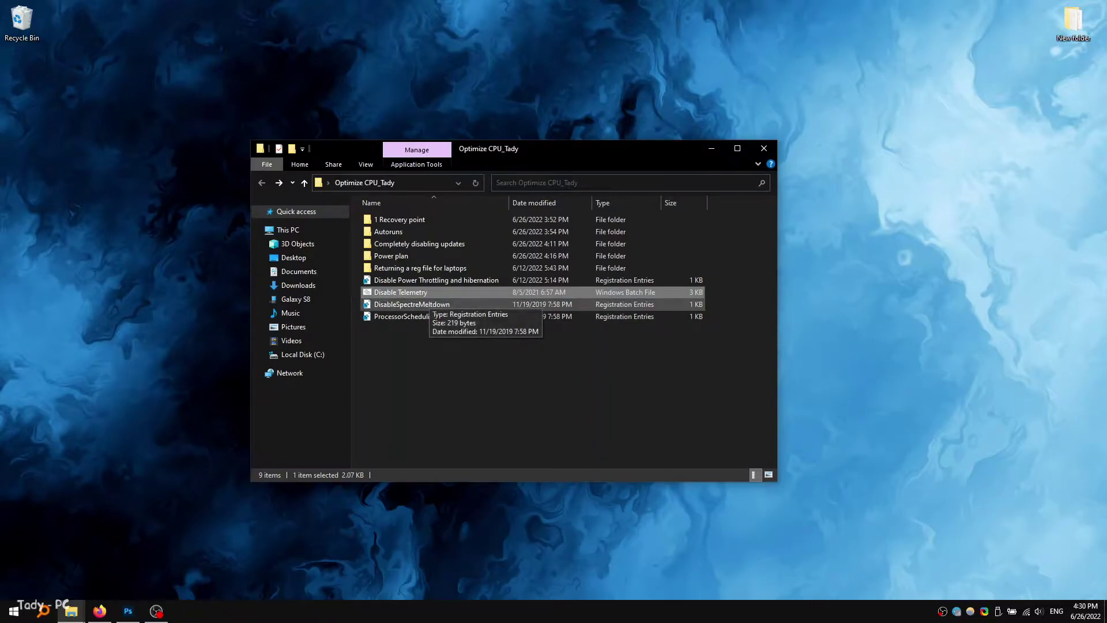
{"action": "right_click", "coordinate": [428, 293]}
{"action": "left_click", "coordinate": [611, 369]}
Merge the DisableSpectreMeltdown registry file into the Windows registry.
{"action": "left_click", "coordinate": [427, 305]}
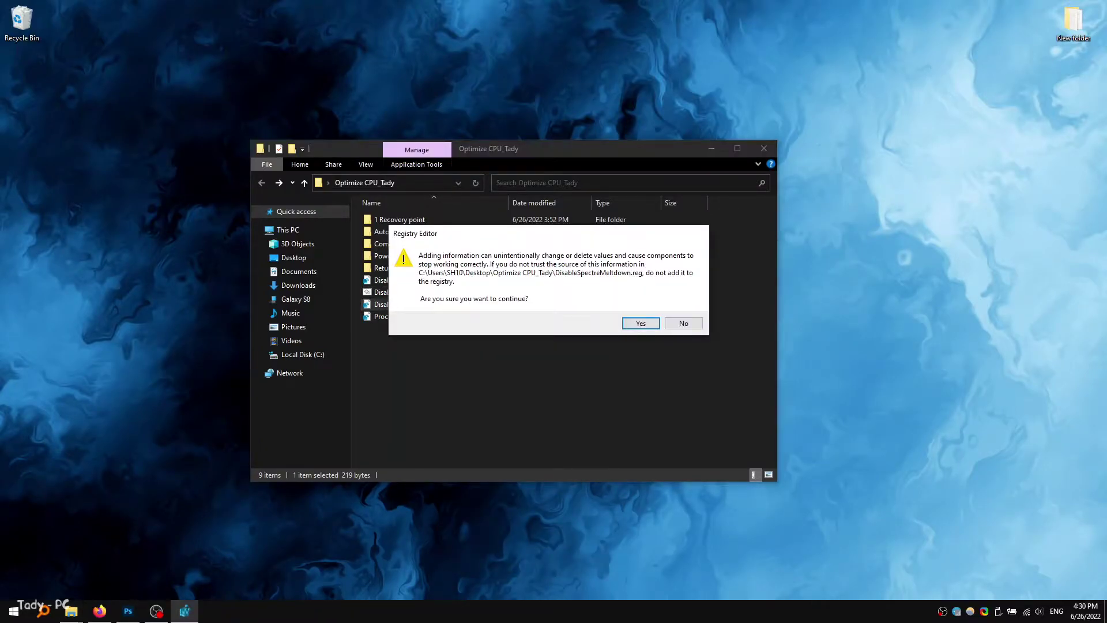
{"action": "left_click", "coordinate": [641, 323]}
{"action": "left_click", "coordinate": [684, 305]}
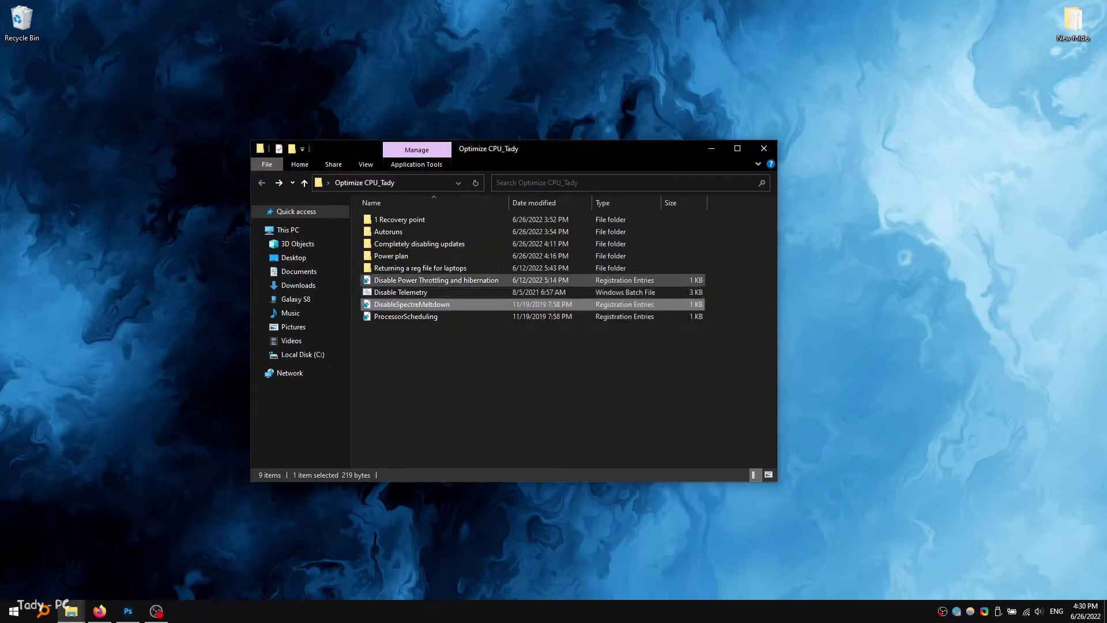
Merge the ProcessorScheduling registry file into the Windows registry and close the Optimize CPU_Tady folder.
{"action": "left_click", "coordinate": [427, 316]}
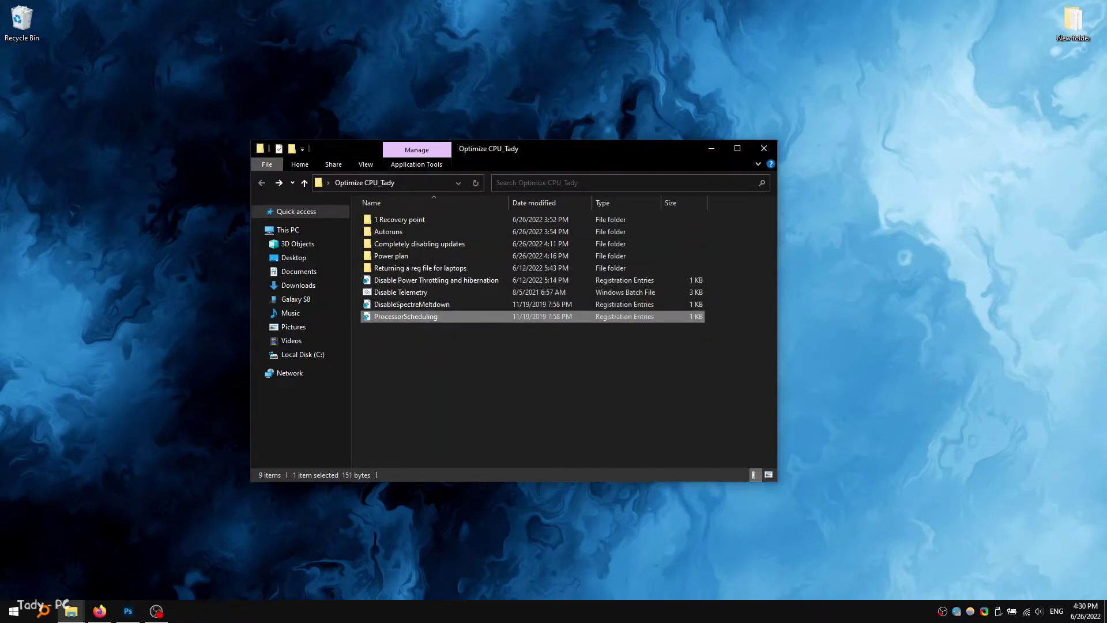
{"action": "left_click", "coordinate": [640, 321]}
{"action": "left_click", "coordinate": [682, 305]}
{"action": "left_click_drag", "start_coordinate": [637, 351], "coordinate": [369, 210]}
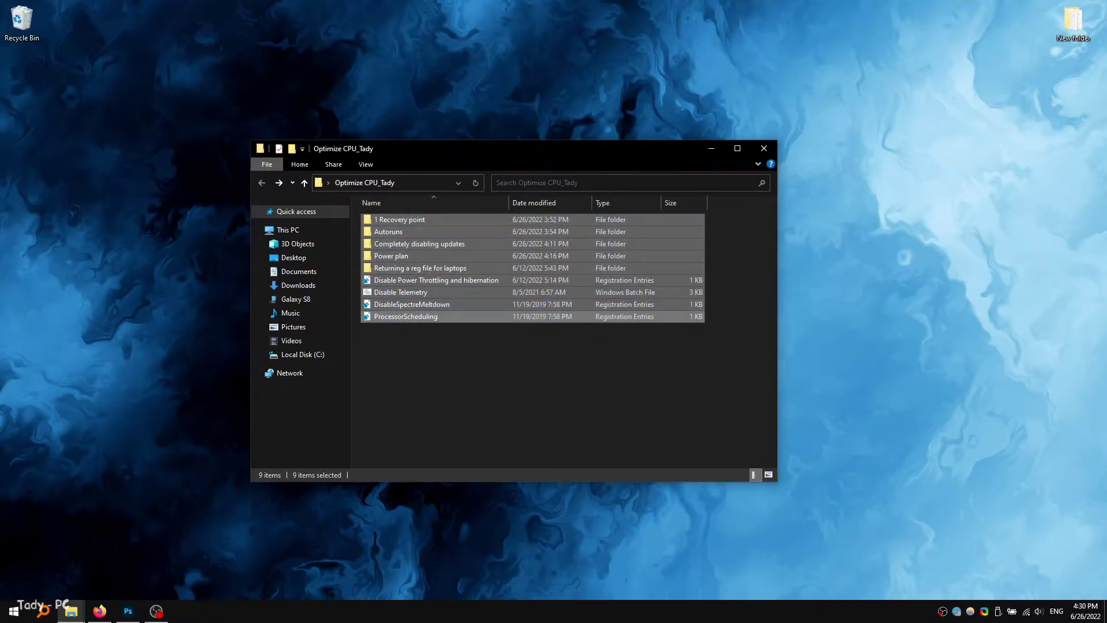
{"action": "left_click", "coordinate": [764, 148]}
Check the Background apps permission in the privacy section of Windows Settings and close Settings.
{"action": "key", "text": "super+x"}
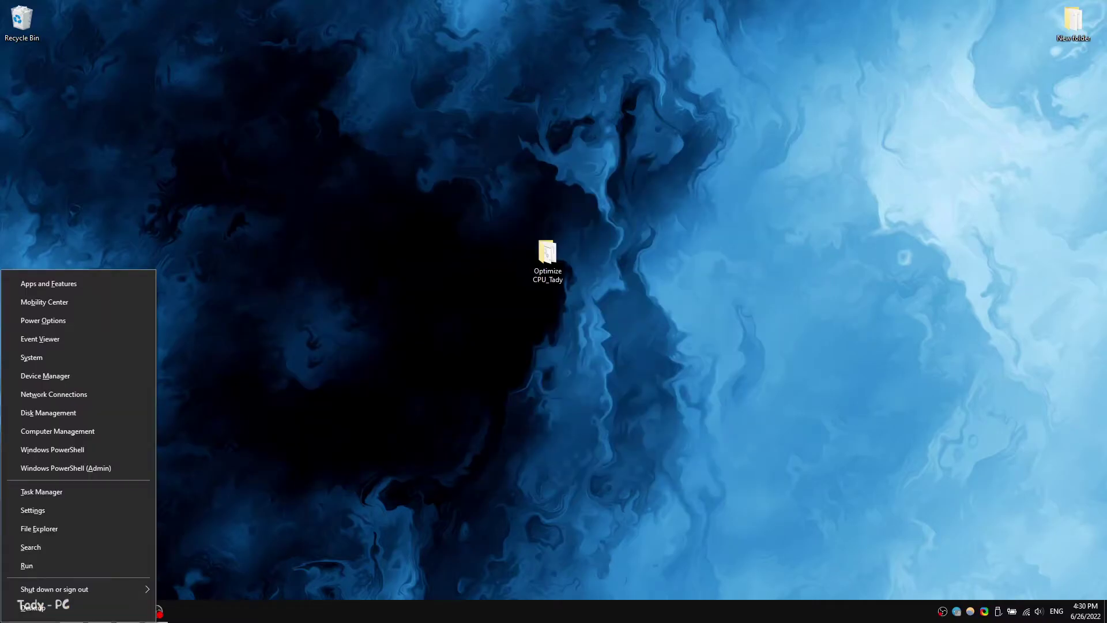
{"action": "key", "text": "Return"}
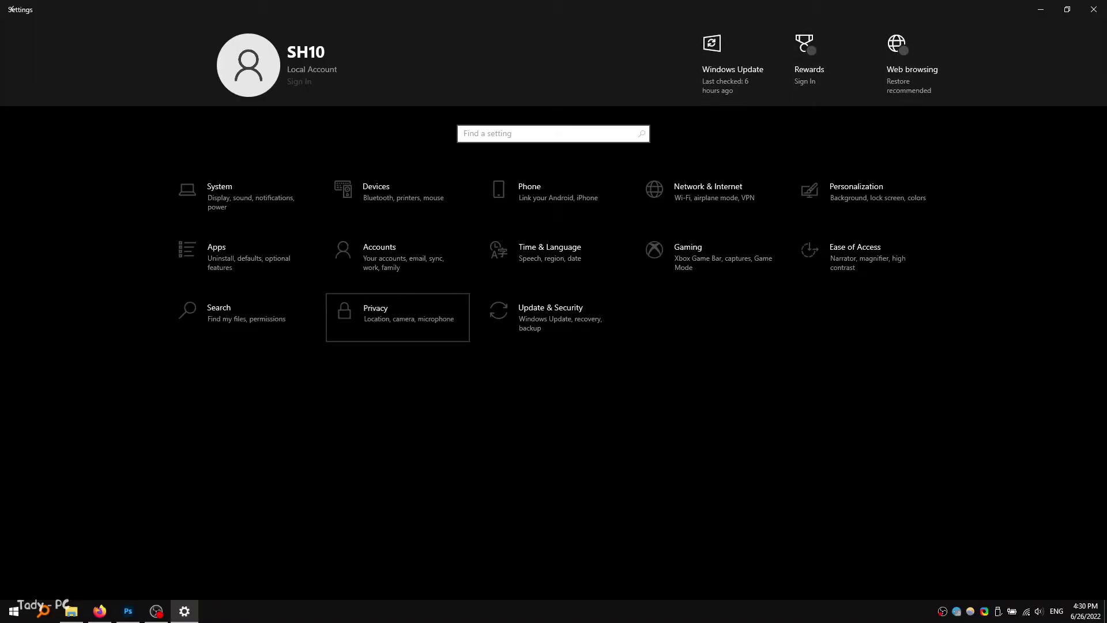
{"action": "left_click", "coordinate": [398, 317]}
{"action": "scroll", "coordinate": [86, 372], "scroll_direction": "down", "scroll_amount": 5}
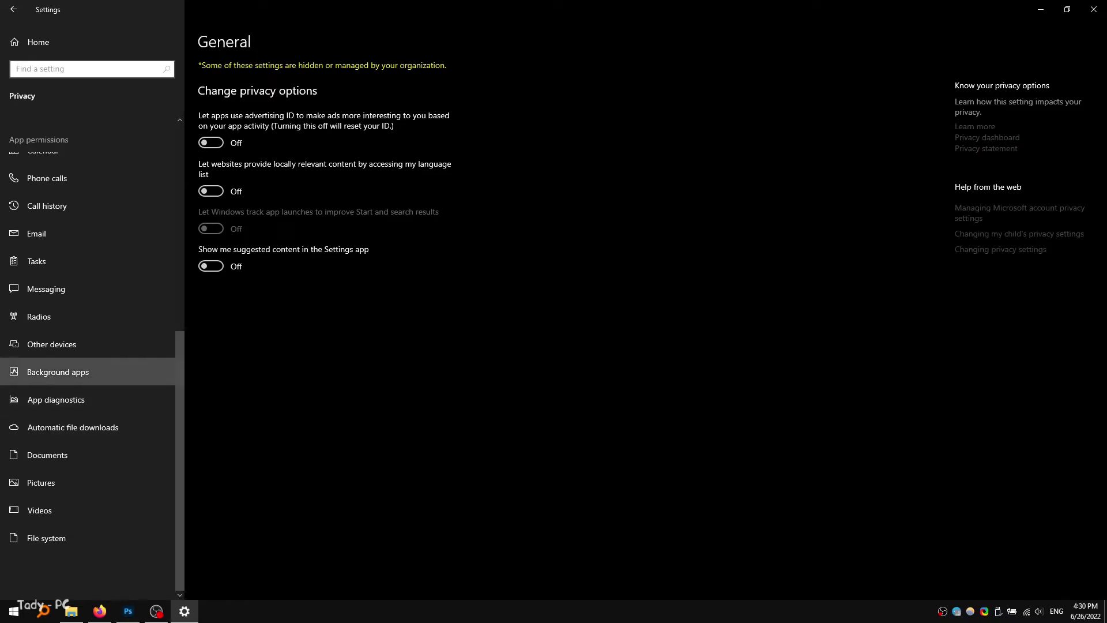
{"action": "left_click", "coordinate": [58, 372]}
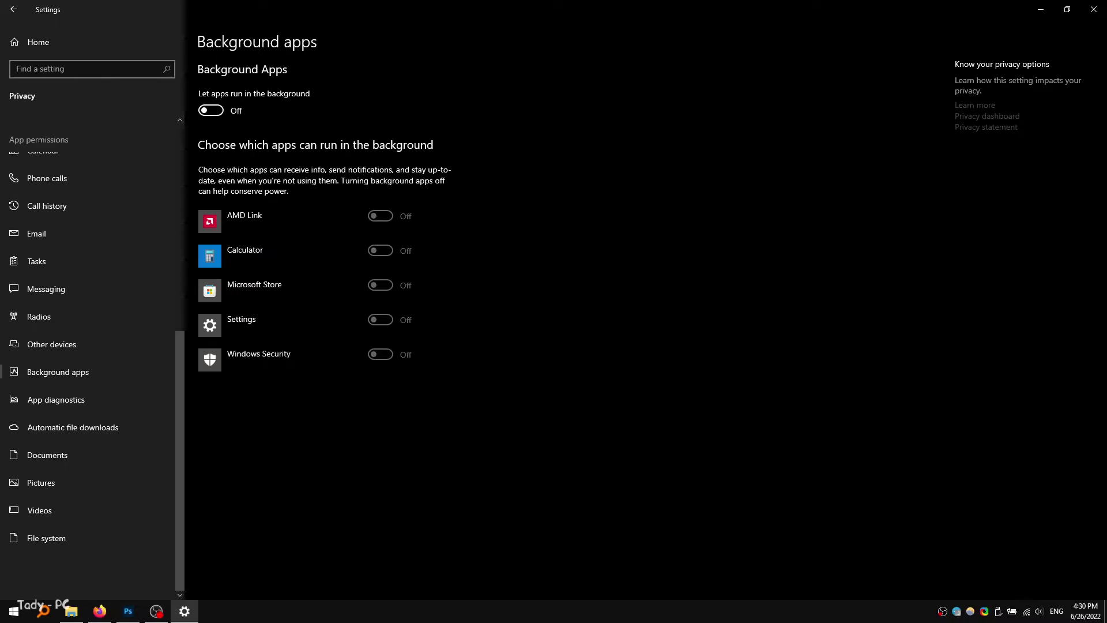
{"action": "left_click", "coordinate": [1093, 9]}
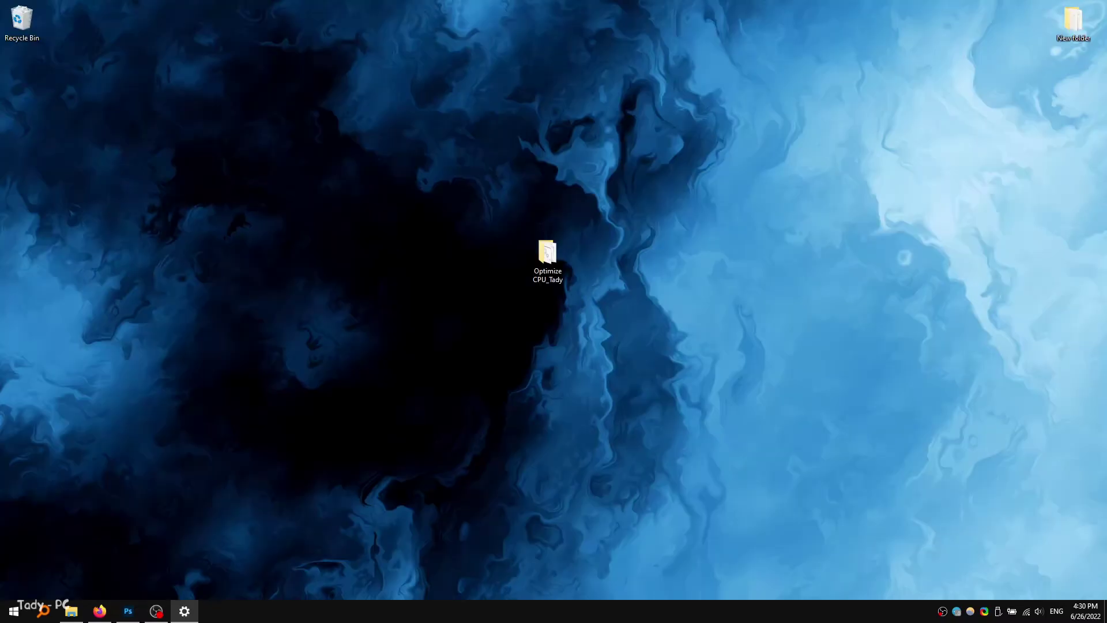